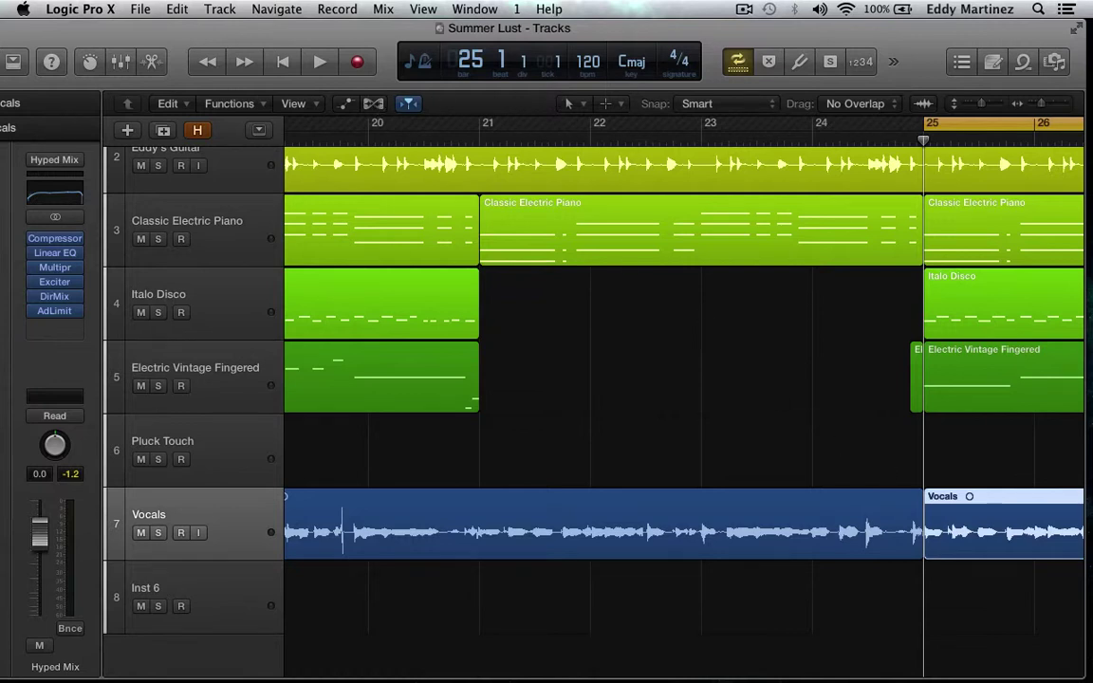
# - Play the arrangement at bar 25, solo the Vocals track, then stop and return to the cycle start
pyautogui.hscroll(5, 1028, 464)
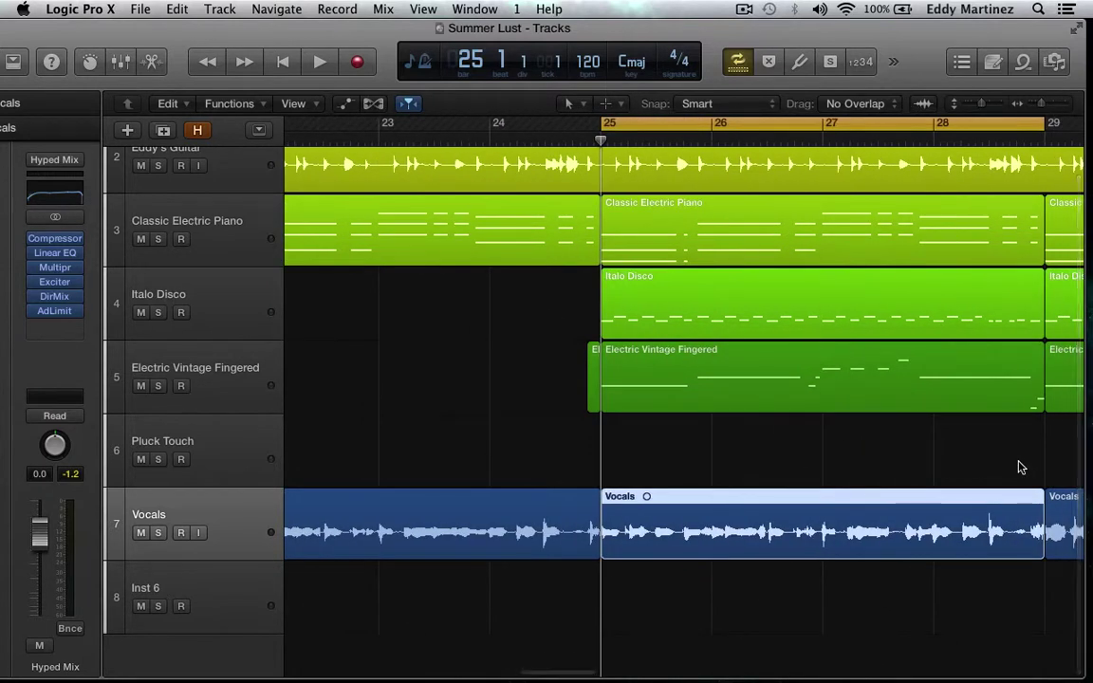
pyautogui.hscroll(2, 1020, 467)
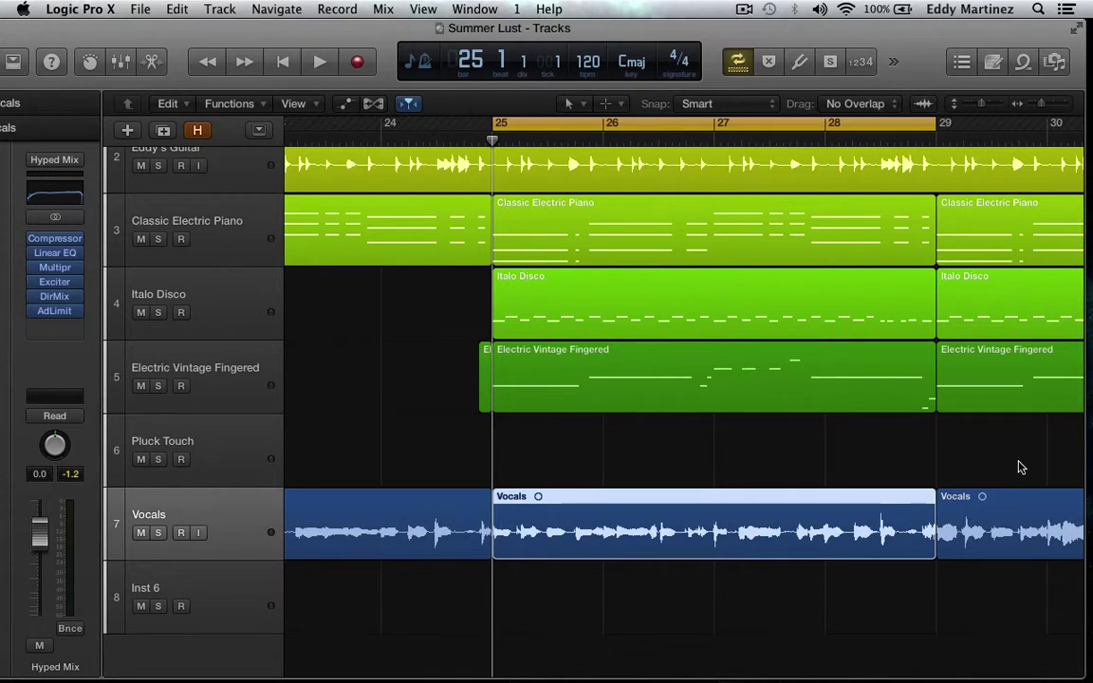
pyautogui.press('space')
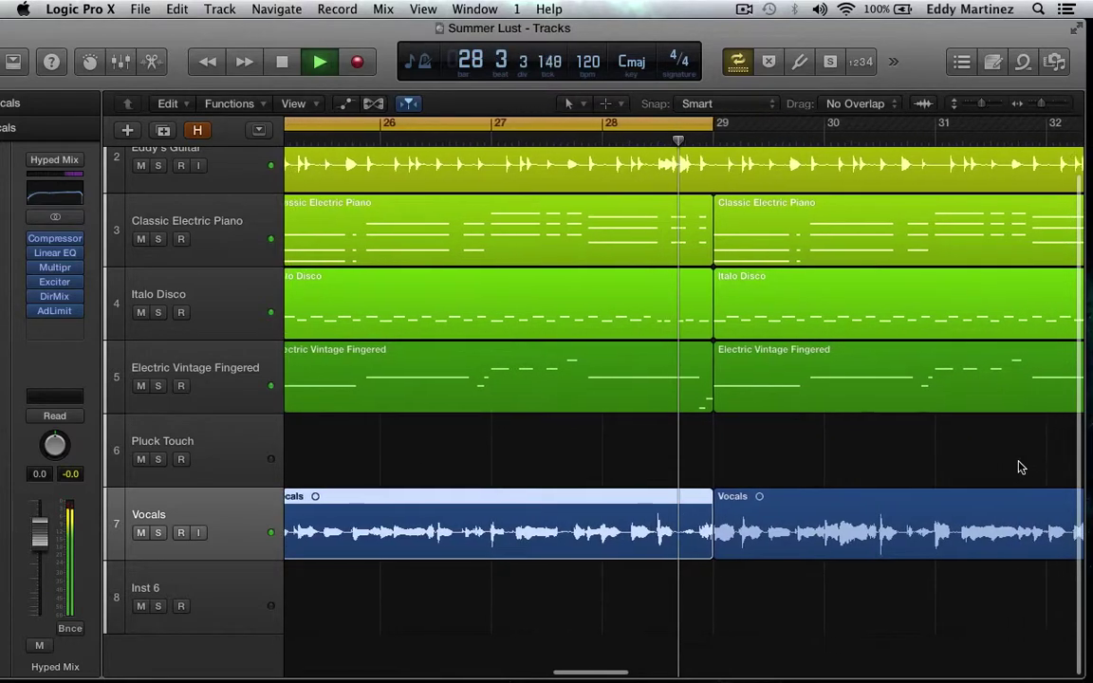
pyautogui.click(158, 533)
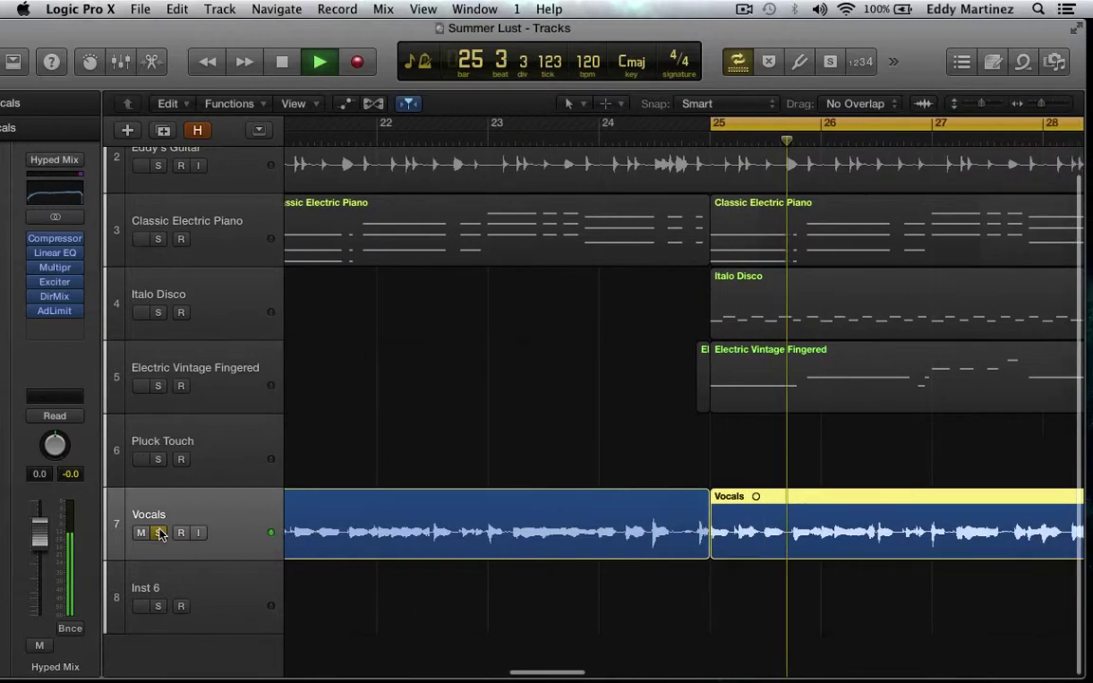
pyautogui.press('space')
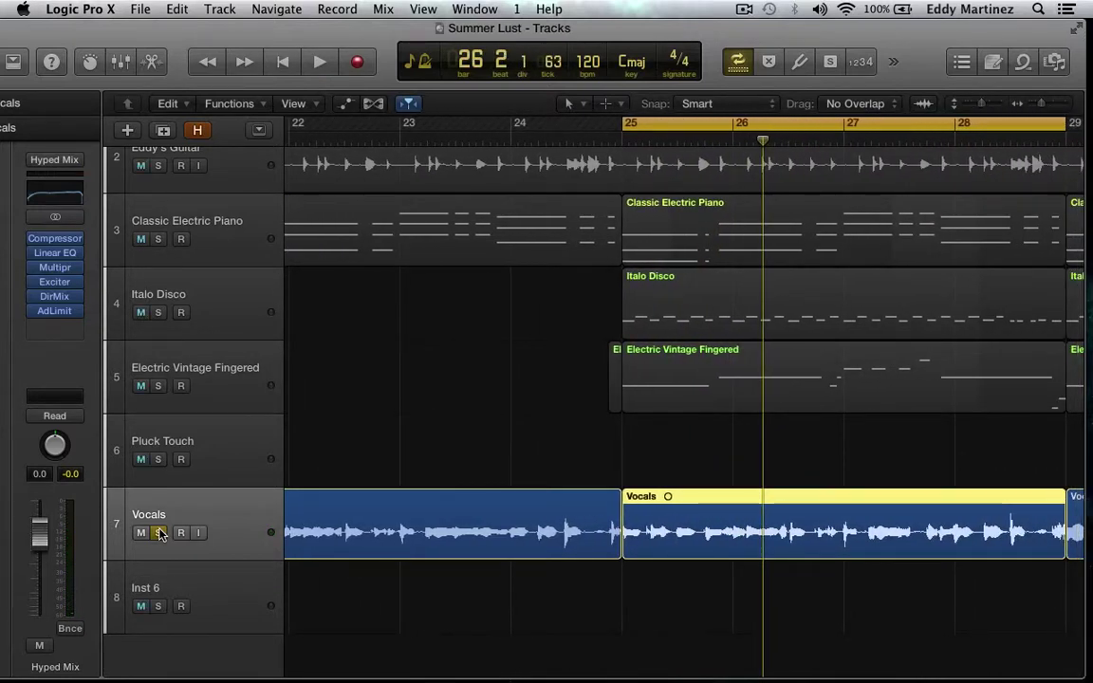
pyautogui.press('Return')
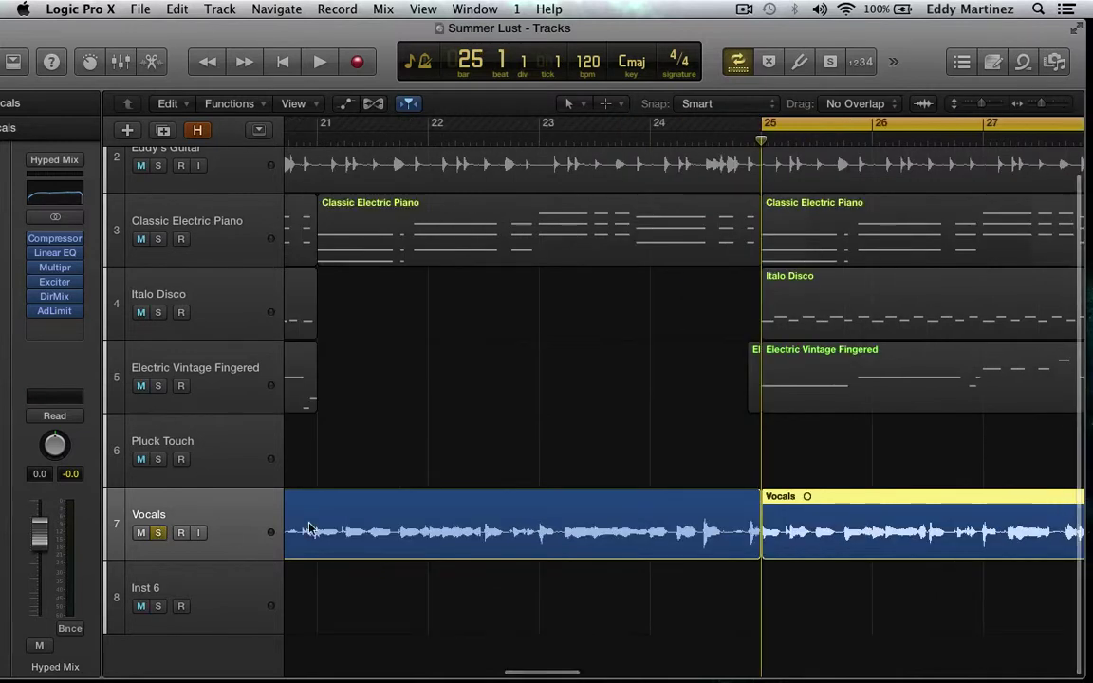
# - Show the flex controls, enable flex on the Vocals track and set its mode to Flex Pitch
pyautogui.click(374, 104)
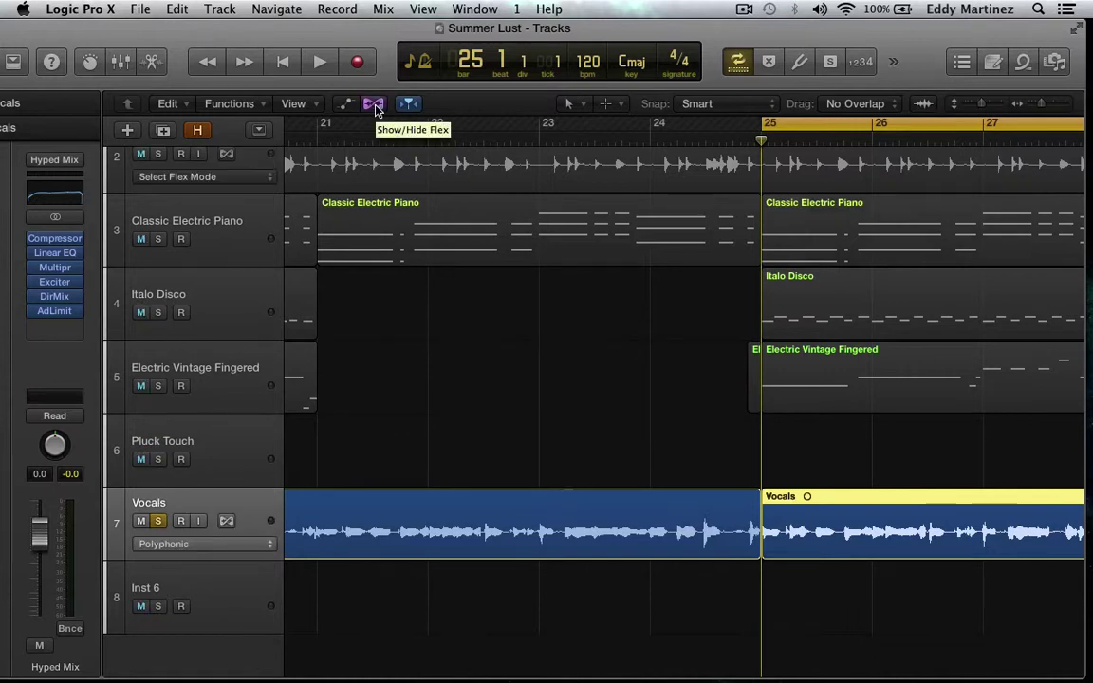
pyautogui.click(225, 525)
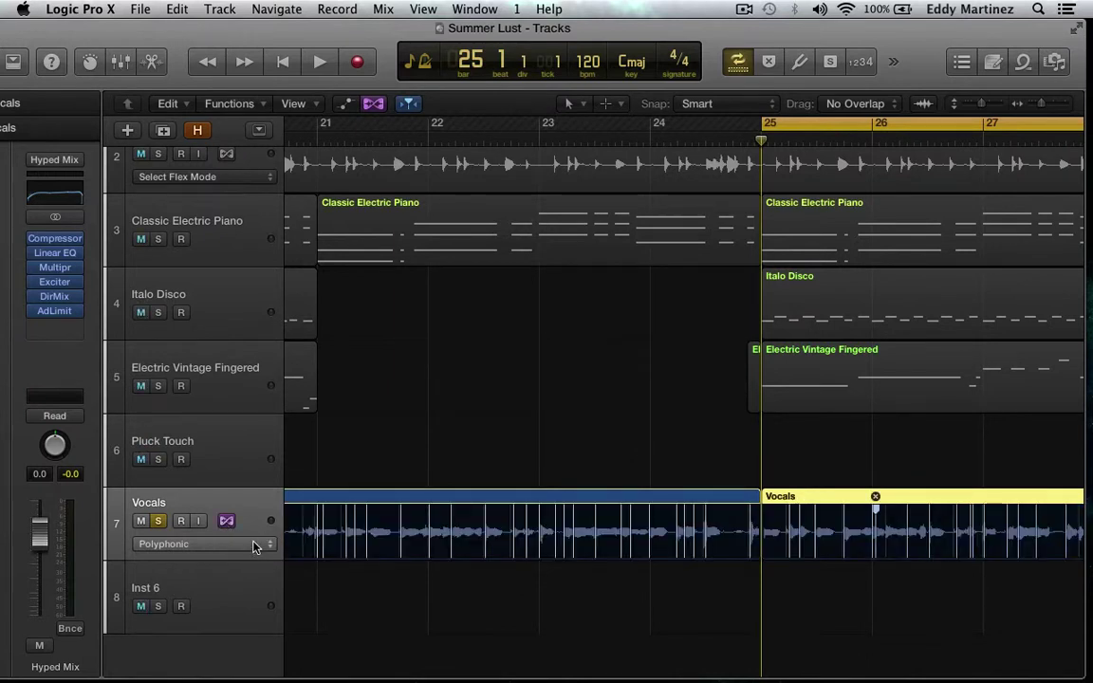
pyautogui.click(253, 546)
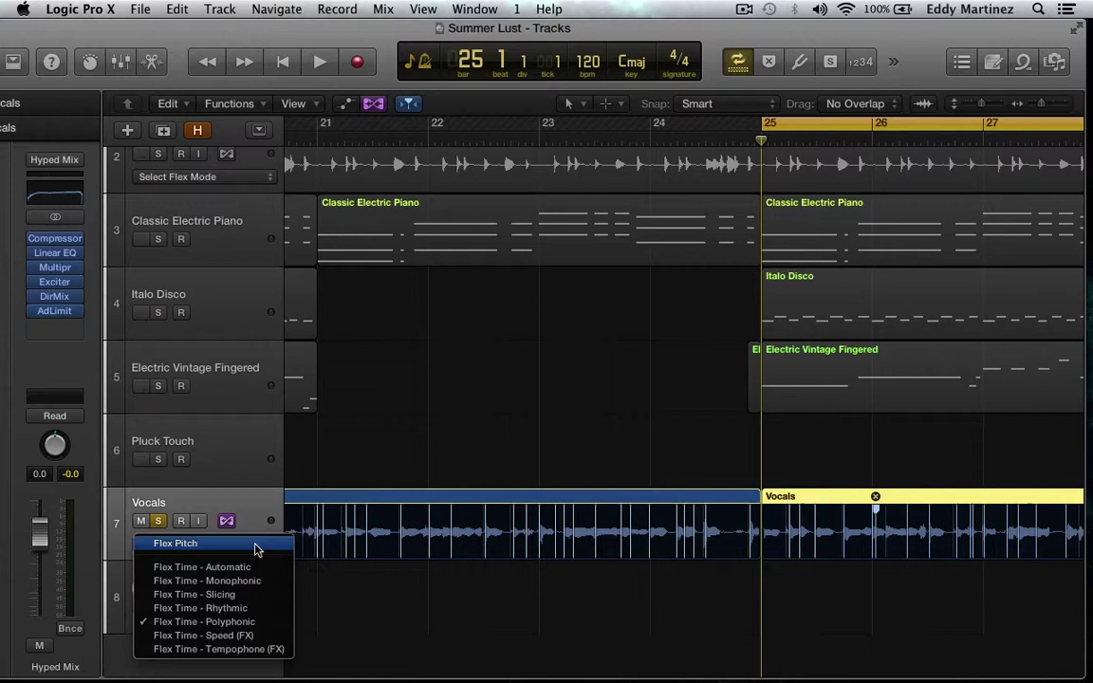
pyautogui.click(255, 547)
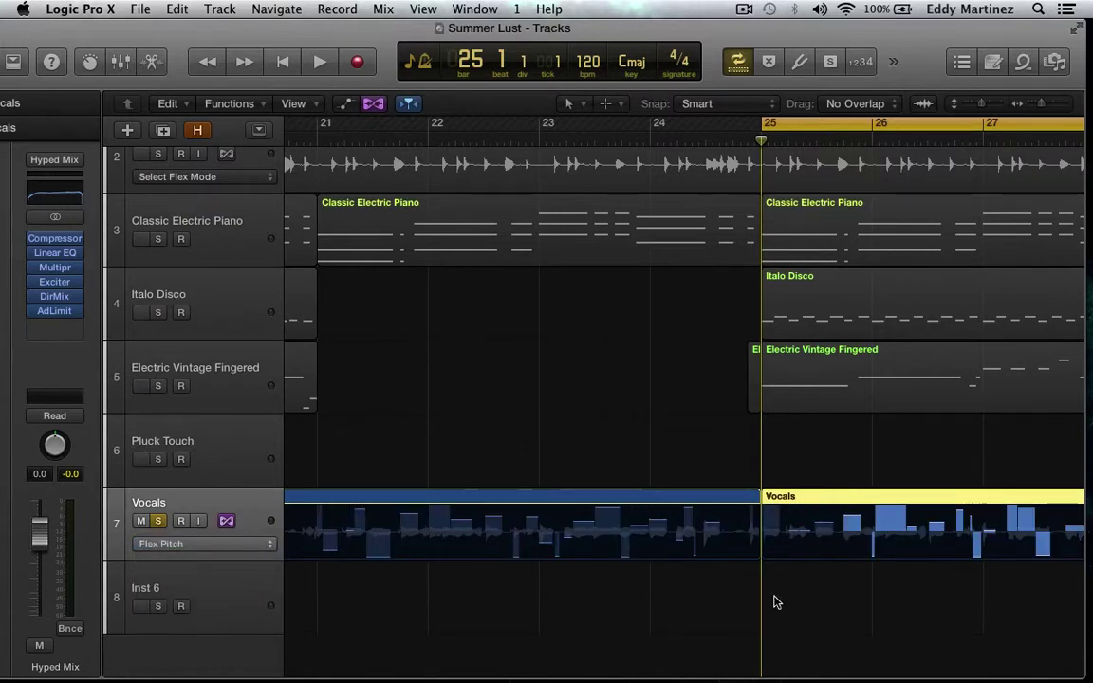
pyautogui.hscroll(5, 777, 599)
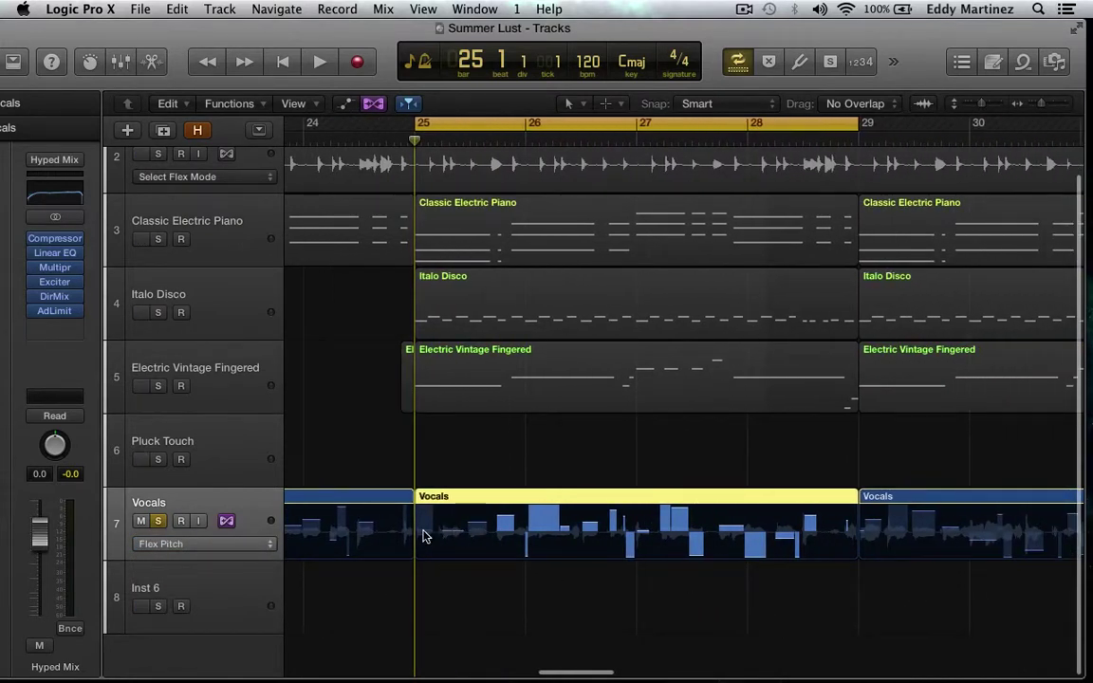
# - Select all notes in the yellow Vocals region and drag pitch correction from 0.17 to 0.03
pyautogui.click(849, 549)
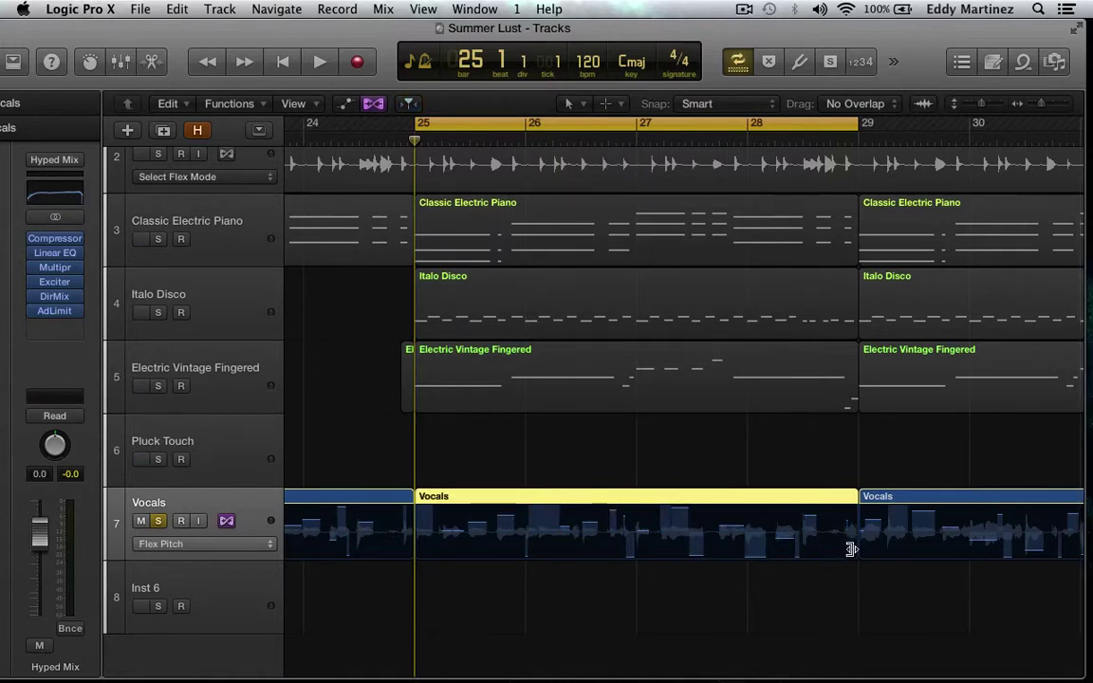
pyautogui.moveTo(851, 546); pyautogui.dragTo(849, 506)
pyautogui.moveTo(847, 549); pyautogui.dragTo(415, 518)
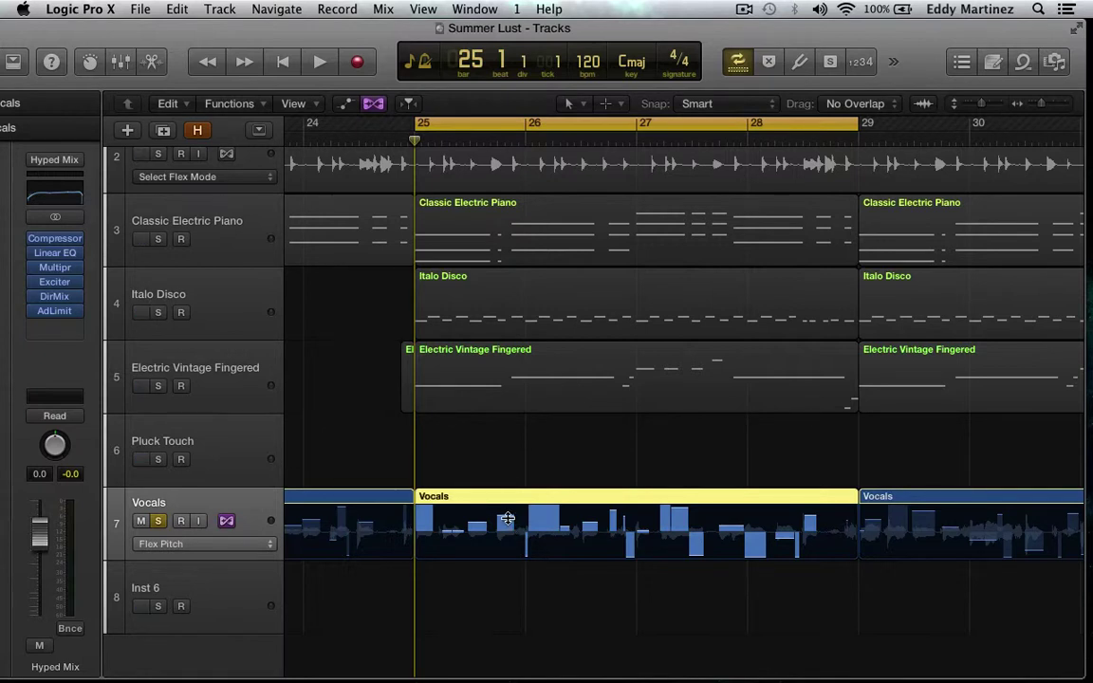
pyautogui.click(507, 524)
pyautogui.moveTo(508, 538); pyautogui.dragTo(520, 606)
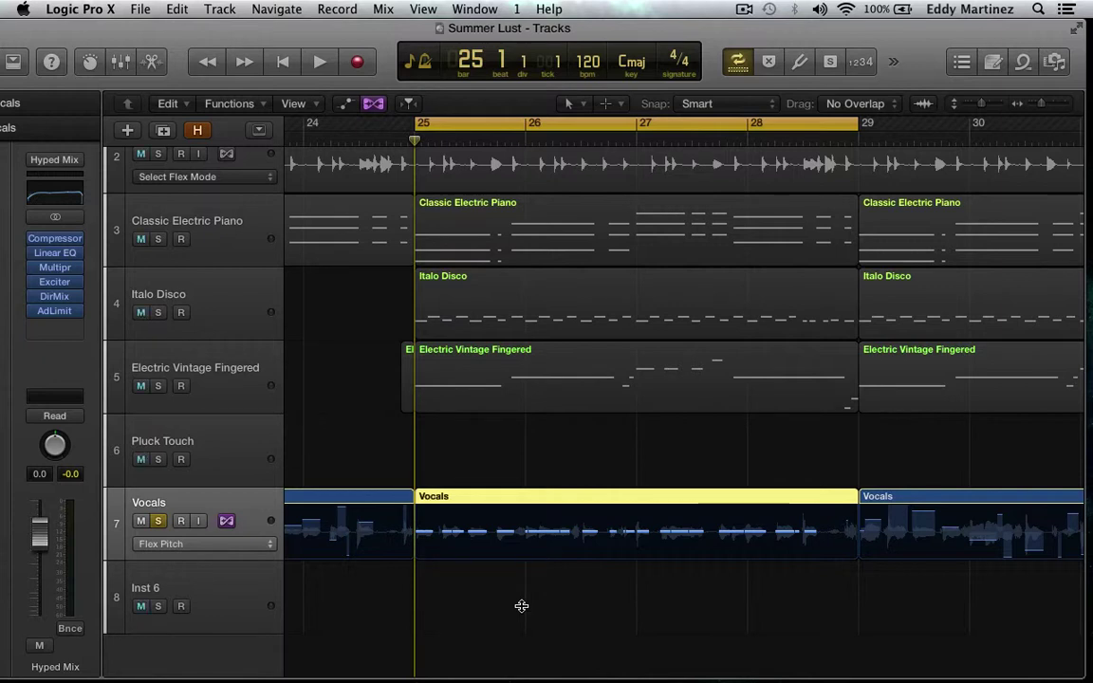
# - Listen to the corrected vocals, then apply Set to Perfect Pitch to the bar 25–29 Vocals region
pyautogui.press('space')
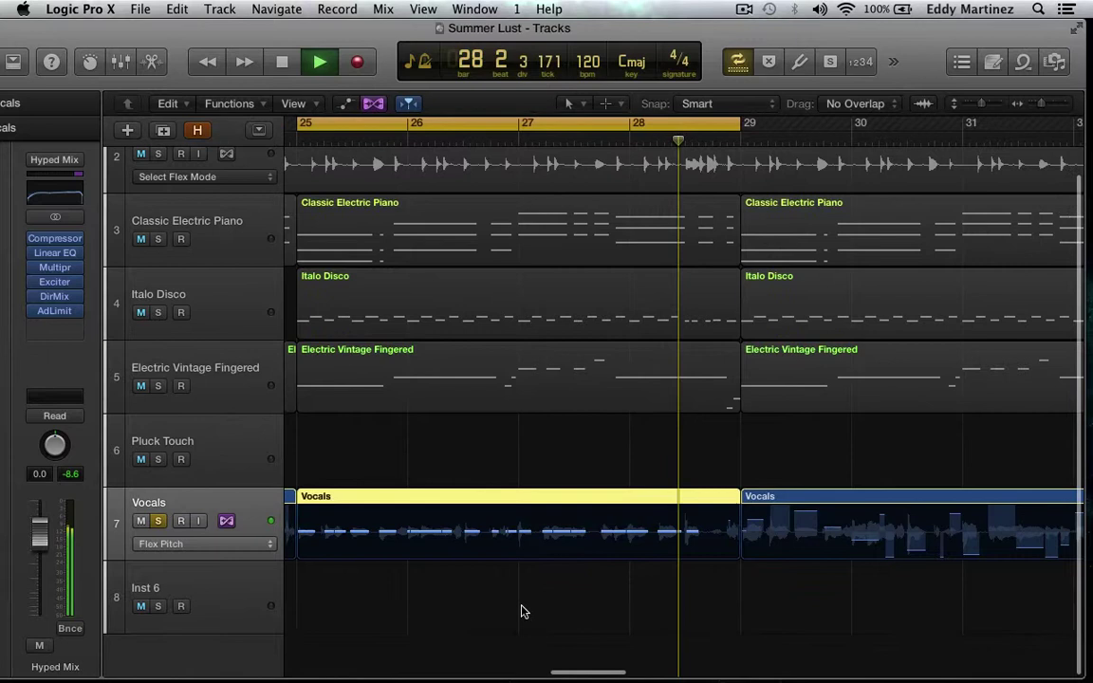
pyautogui.press('space')
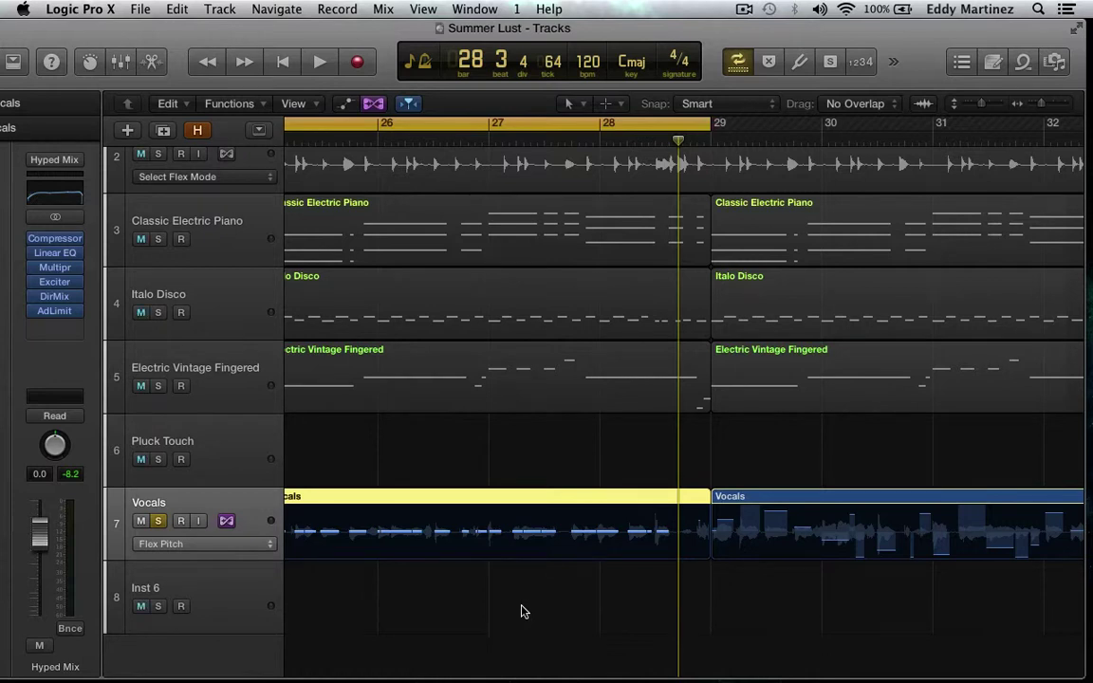
pyautogui.hscroll(-5, 521, 611)
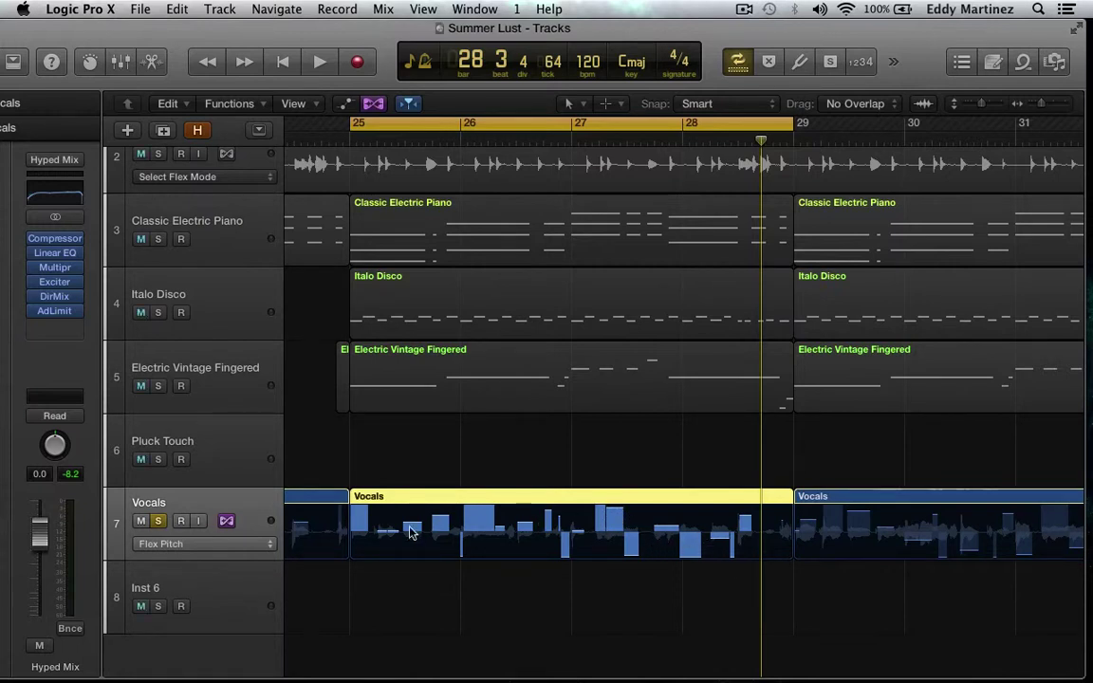
pyautogui.rightClick(477, 520)
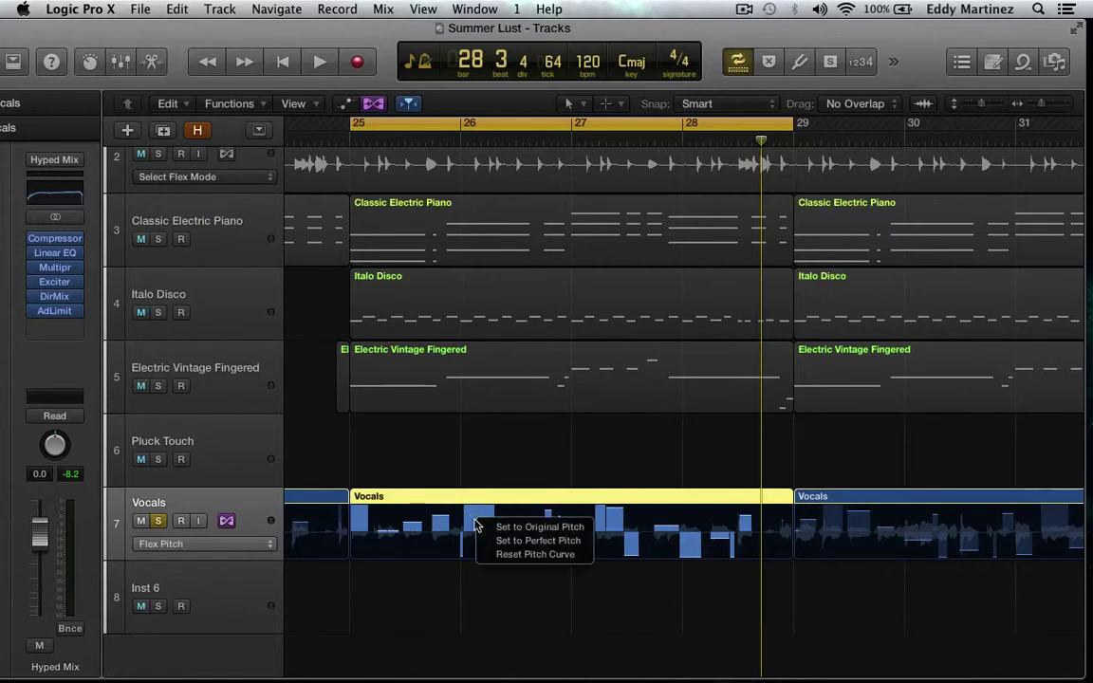
pyautogui.click(507, 541)
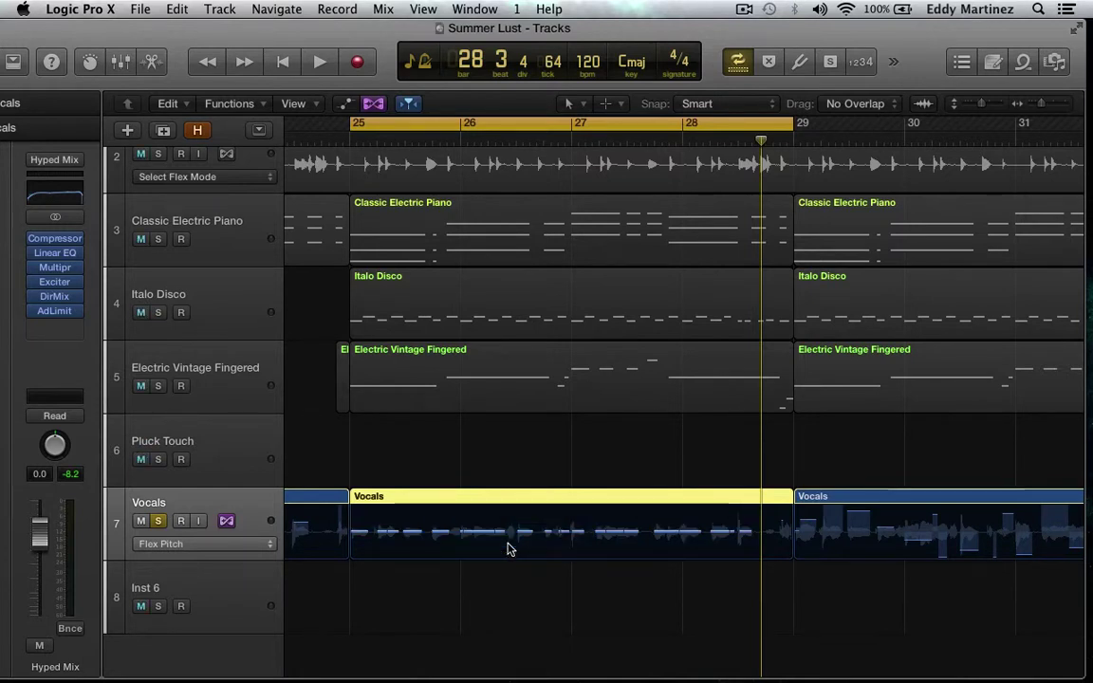
pyautogui.press('Return')
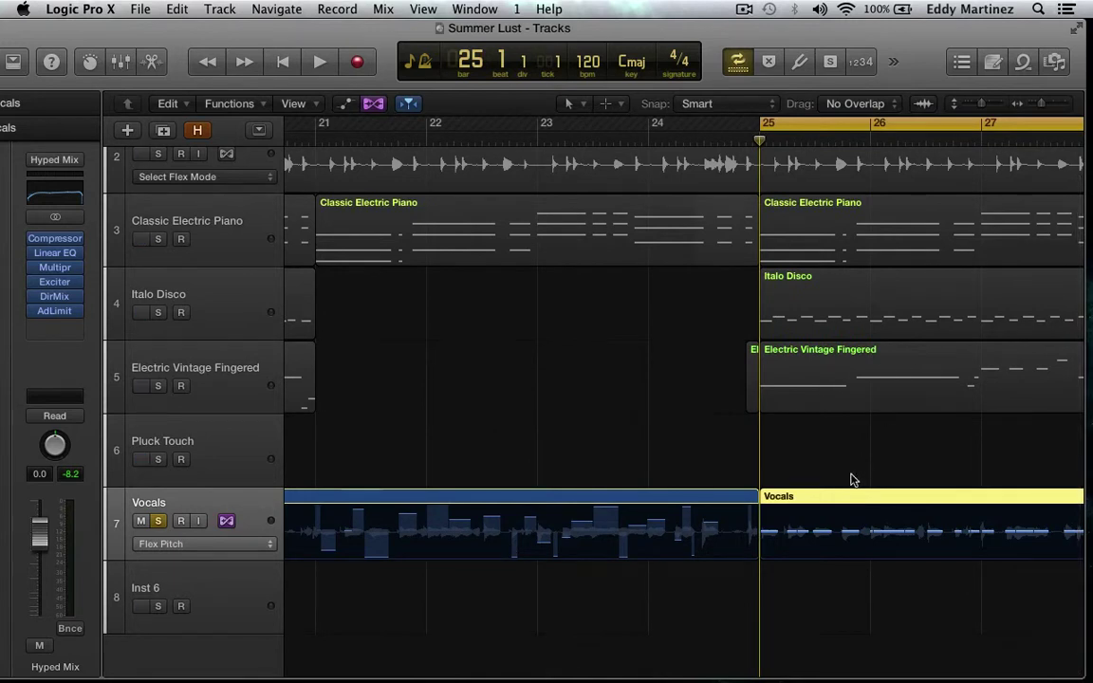
pyautogui.hscroll(5, 851, 479)
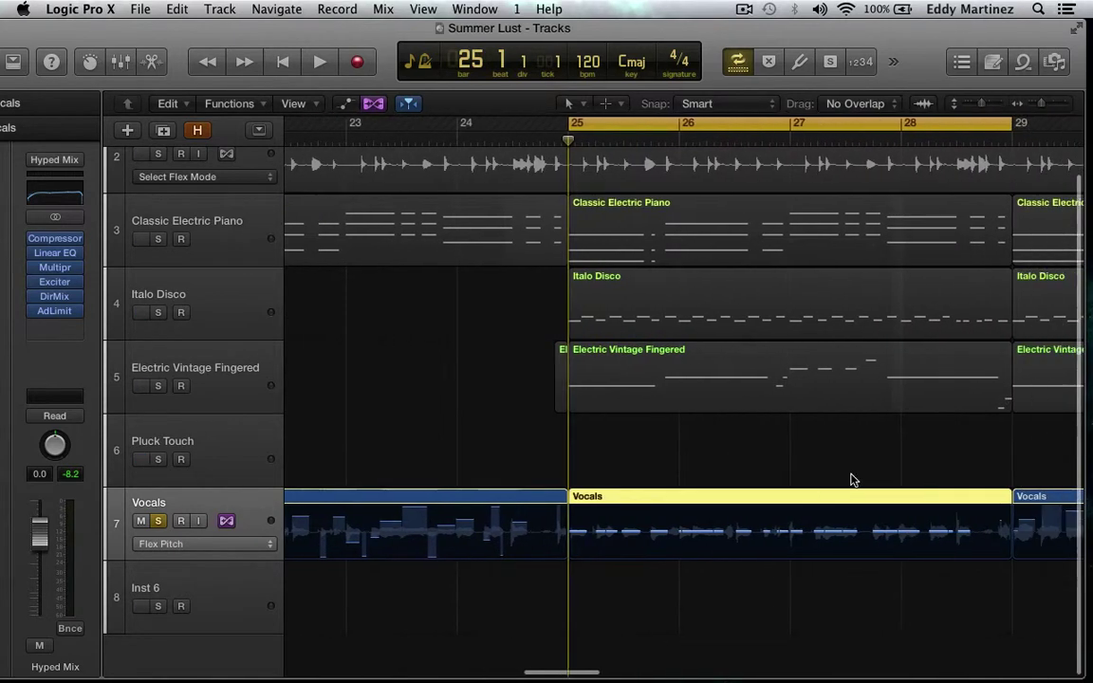
# - Open the Vocals region in the Flex Pitch editor and drag the 27.3 note from A2 to G#2
pyautogui.doubleClick(704, 507)
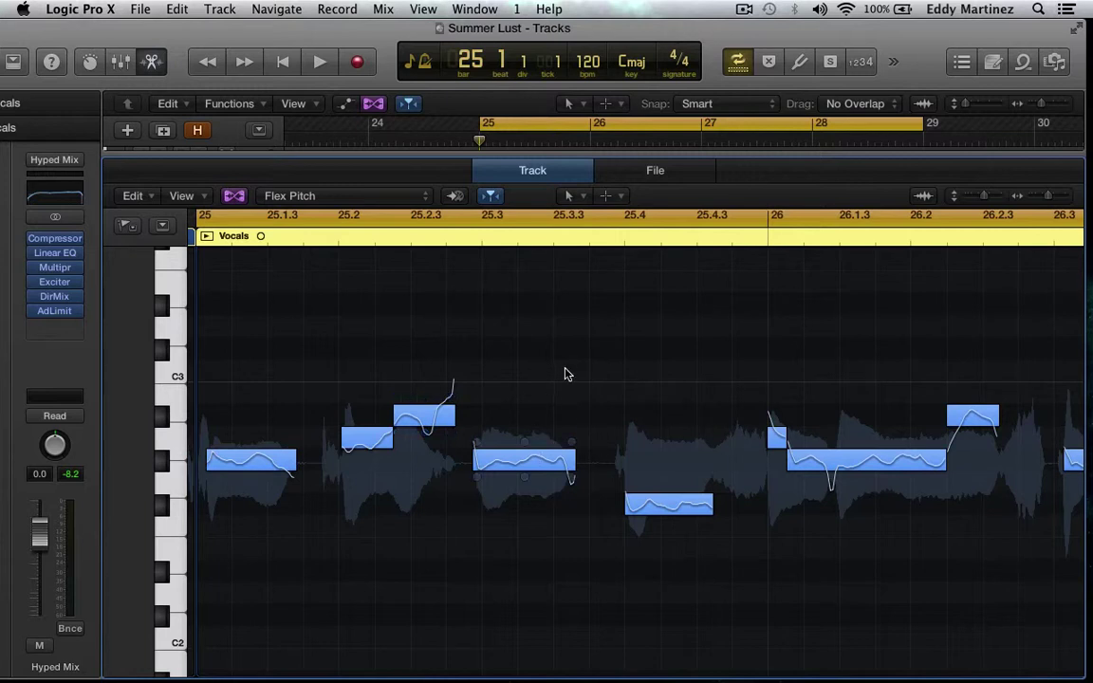
pyautogui.press('space')
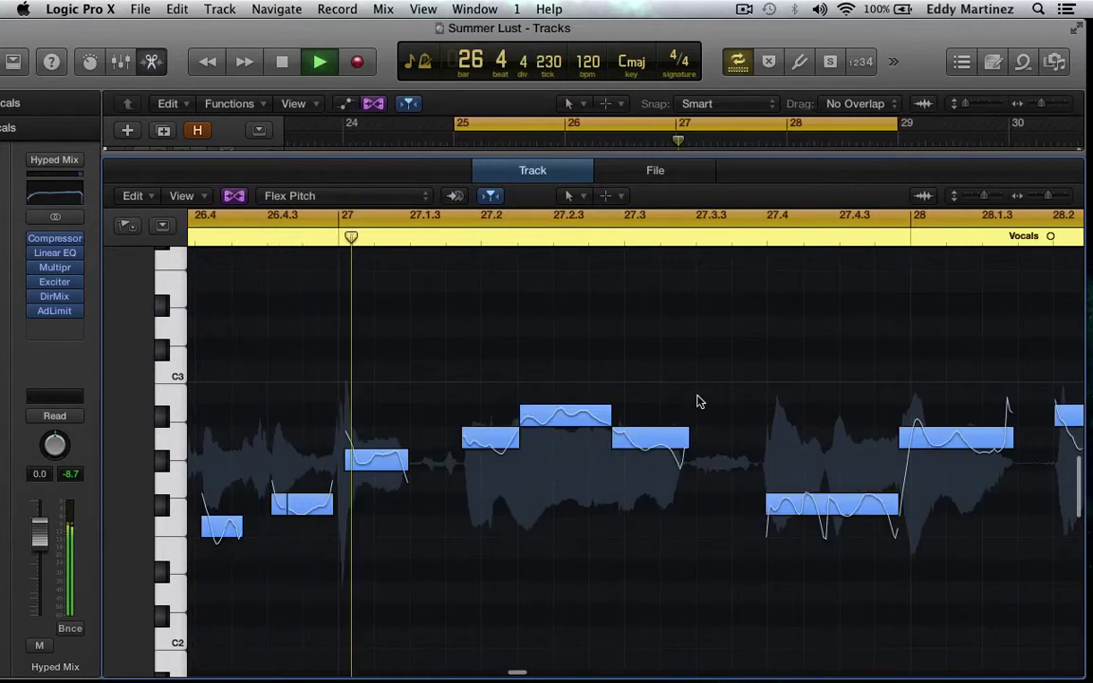
pyautogui.press('space')
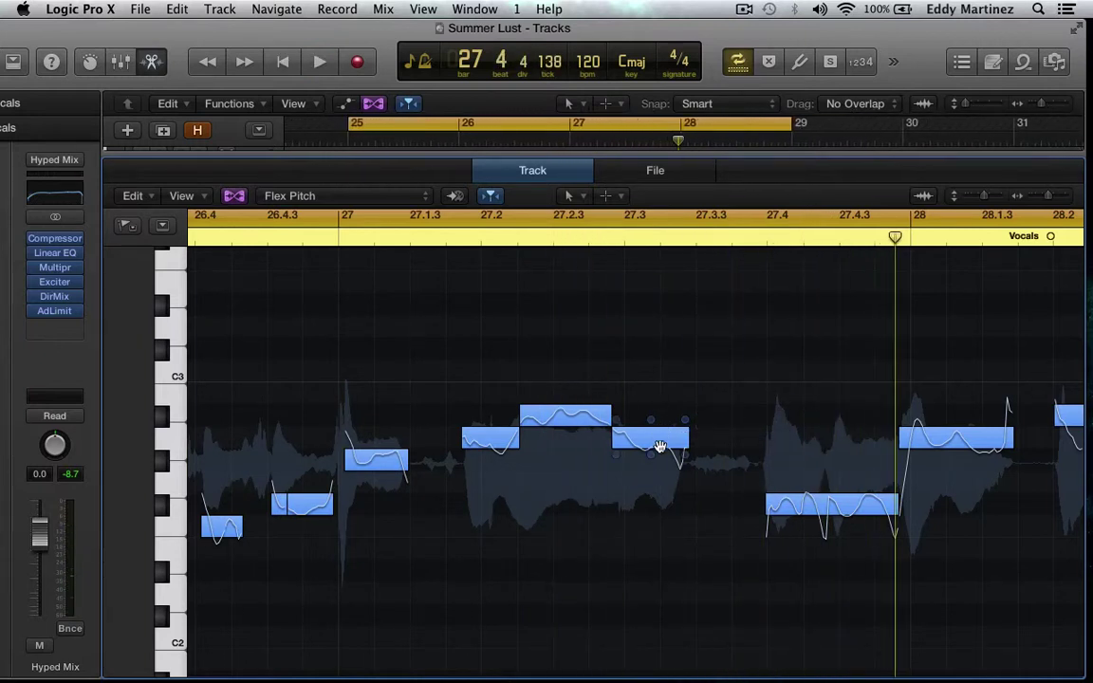
pyautogui.click(666, 385)
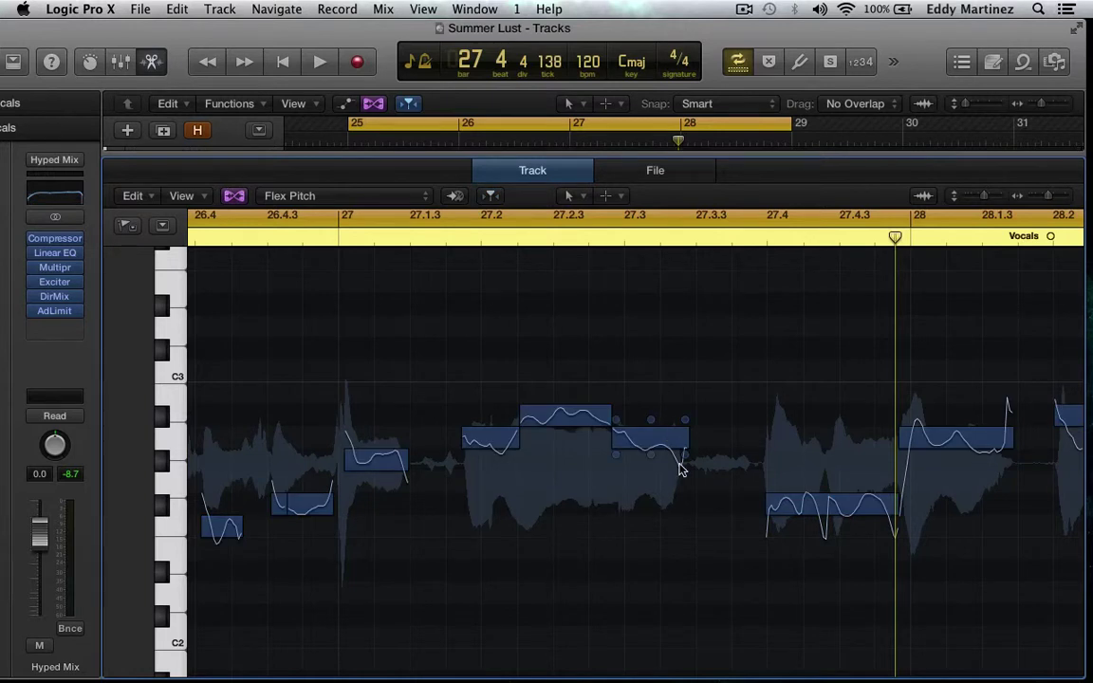
pyautogui.click(671, 436)
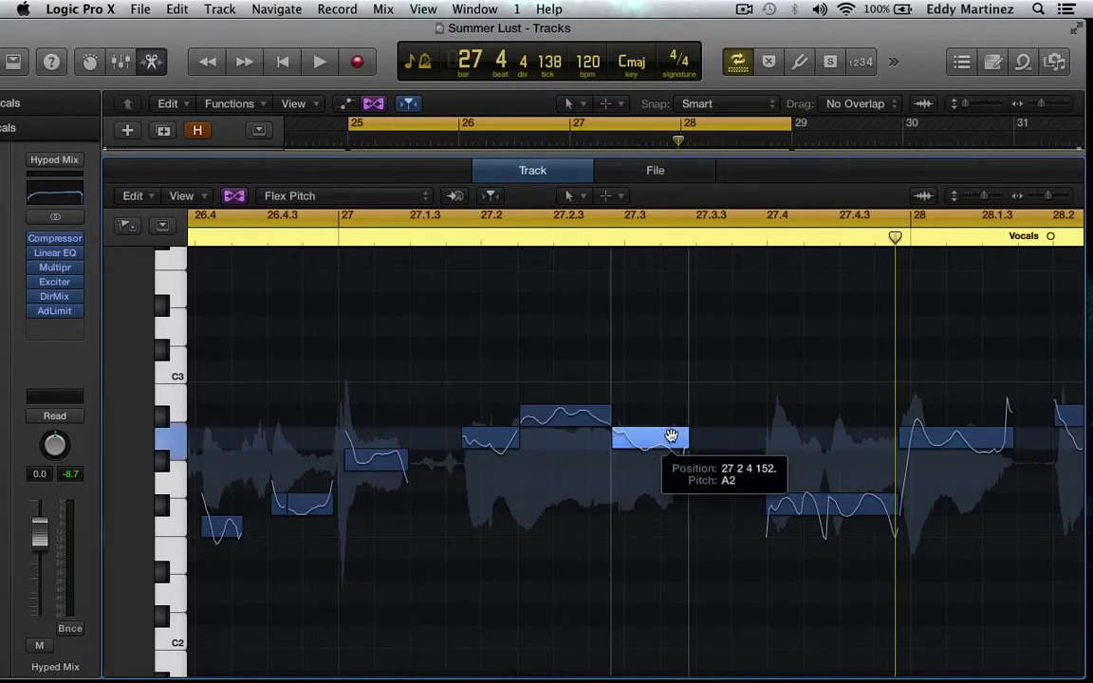
pyautogui.moveTo(671, 436); pyautogui.dragTo(671, 460)
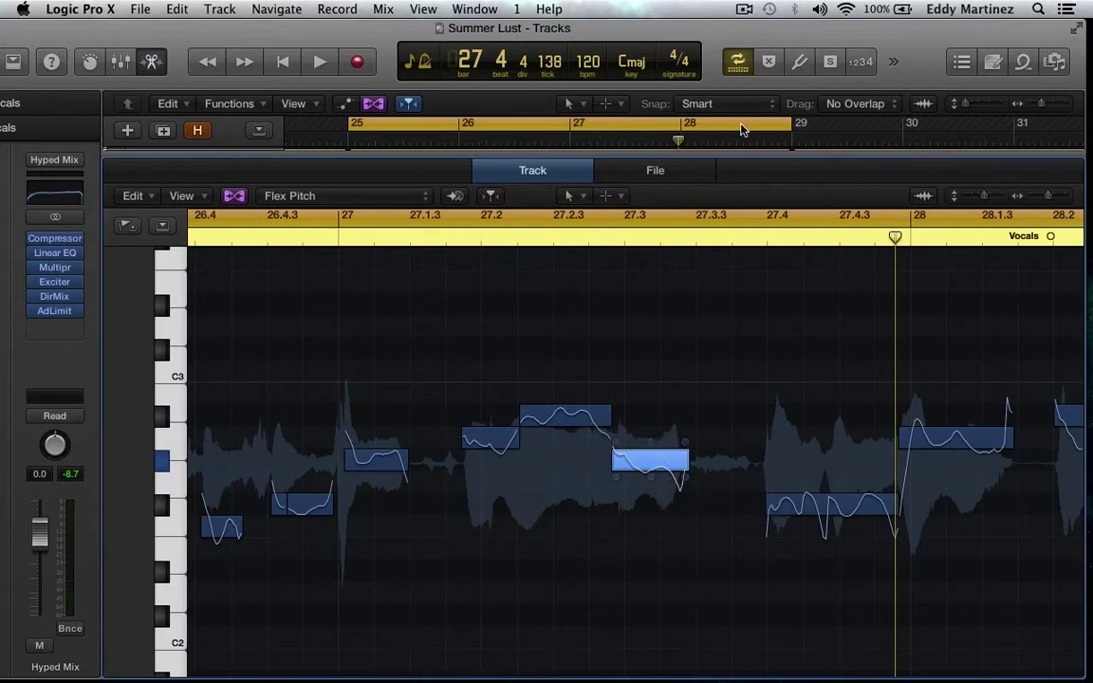
# - Turn off cycle looping and play the vocal passage from bar 27 into bar 28
pyautogui.click(738, 63)
pyautogui.press(',')
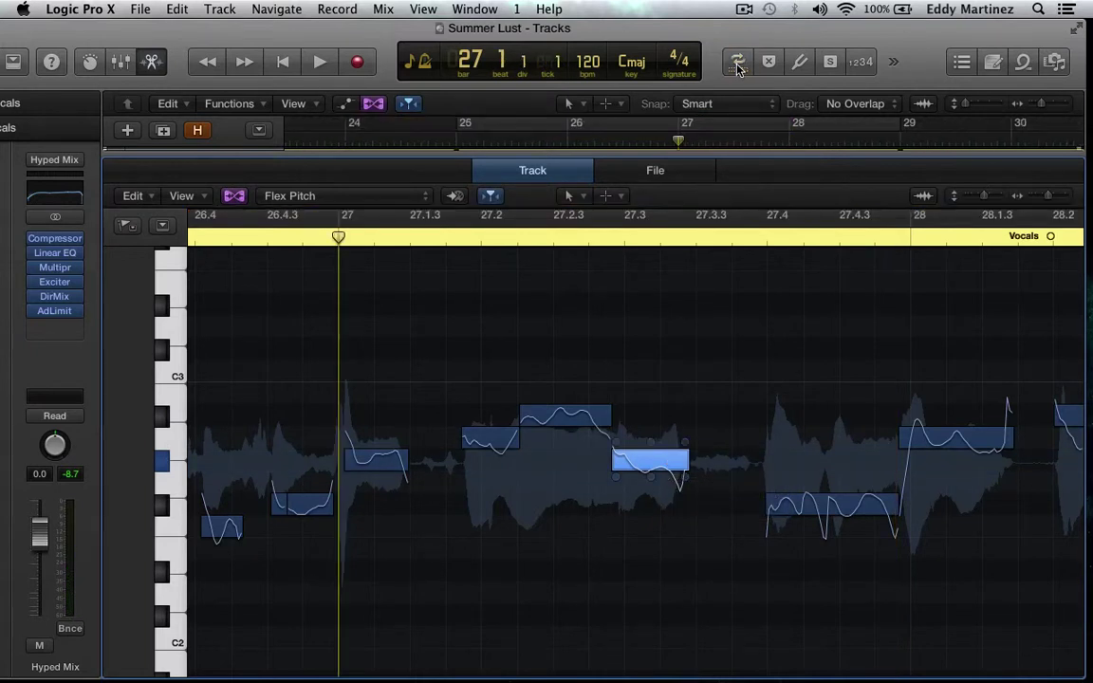
pyautogui.press('space')
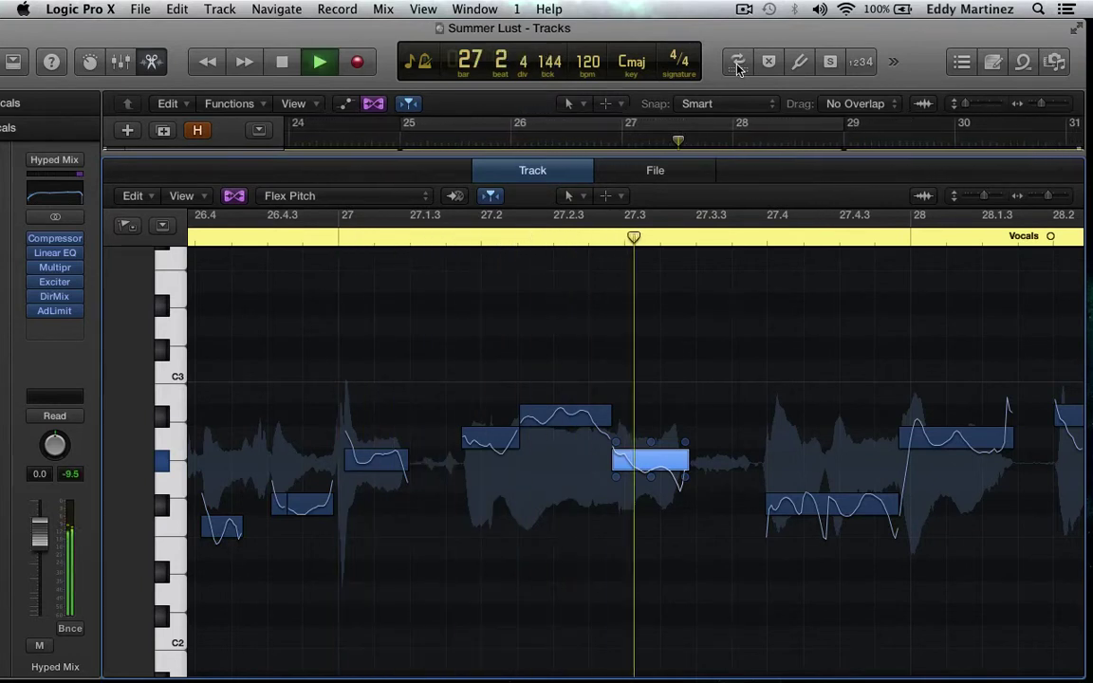
pyautogui.press('space')
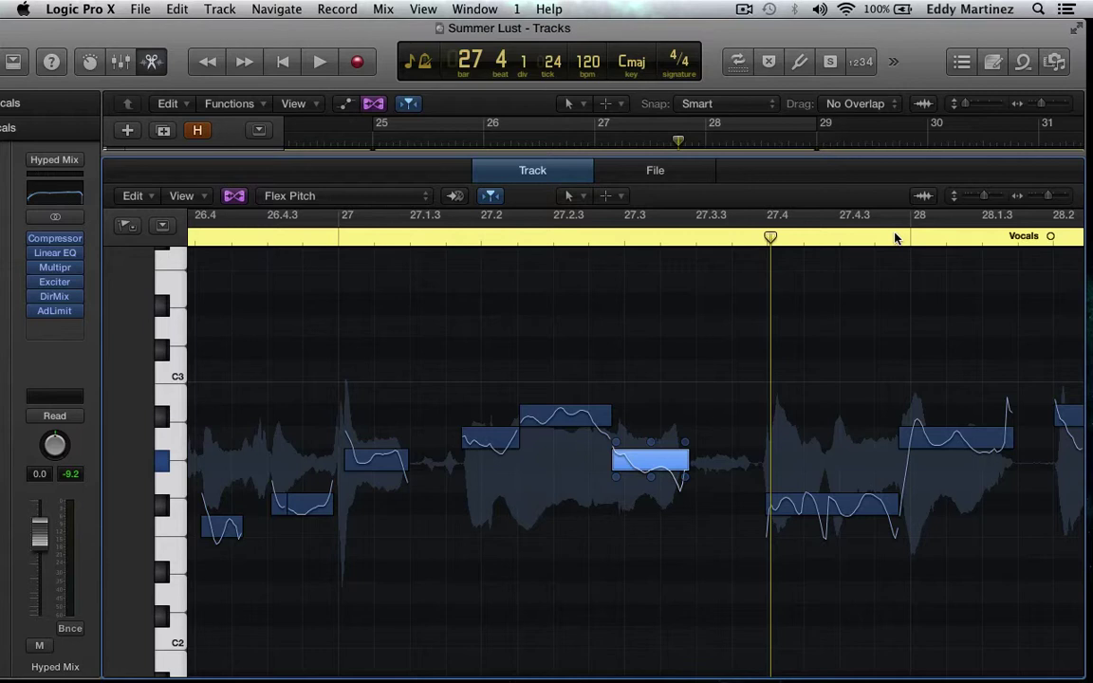
pyautogui.press('space')
pyautogui.press('space')
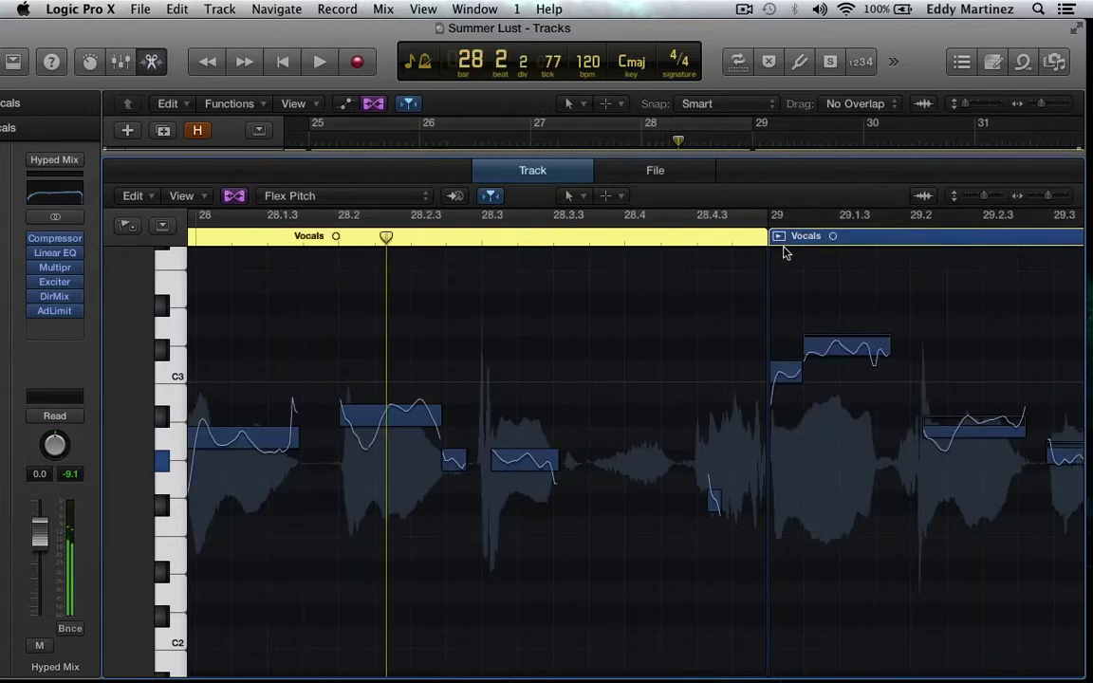
pyautogui.hscroll(-10, 693, 366)
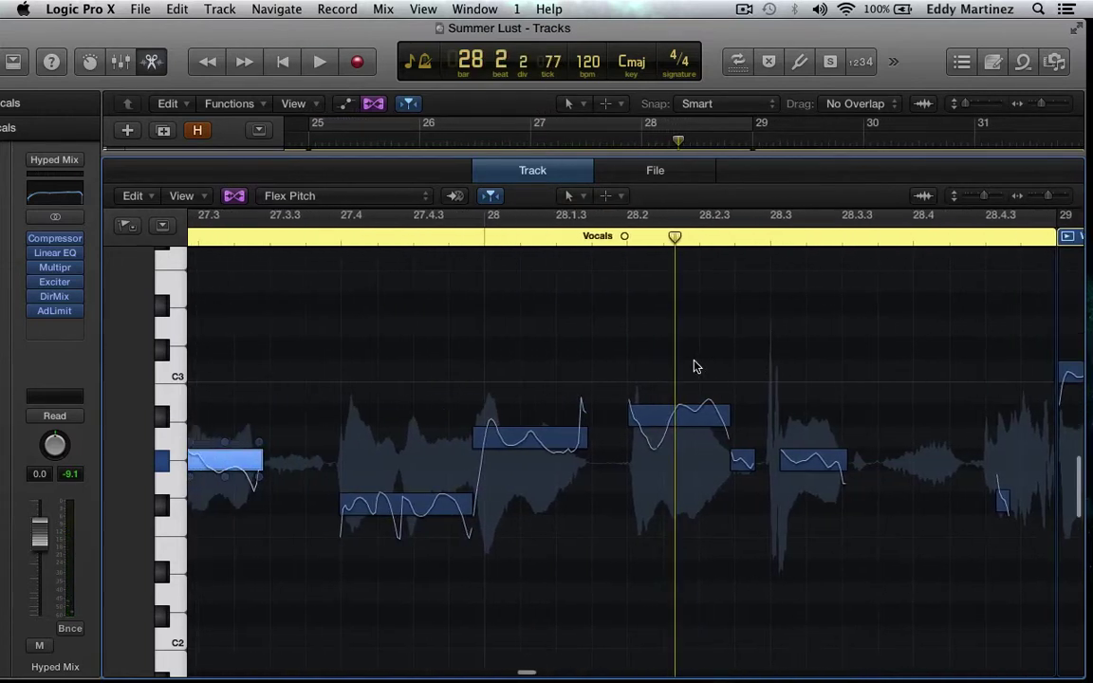
pyautogui.press('space')
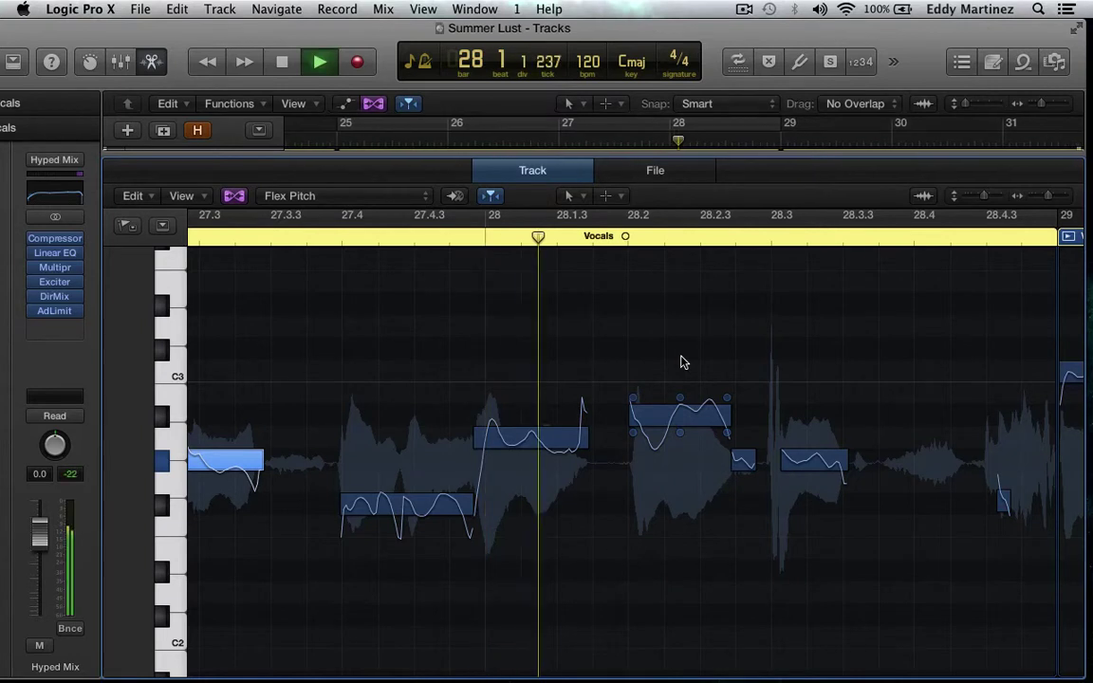
pyautogui.press('space')
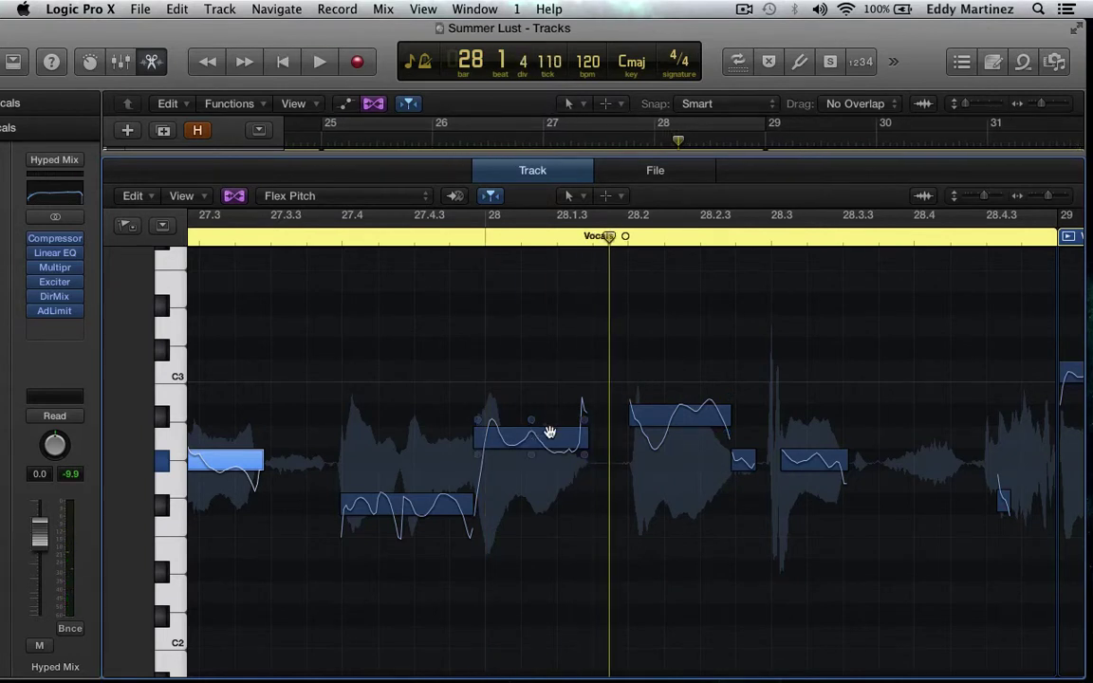
# - Raise the note just before bar 28 one semitone to A#2 and play from bar 27
pyautogui.click(553, 436)
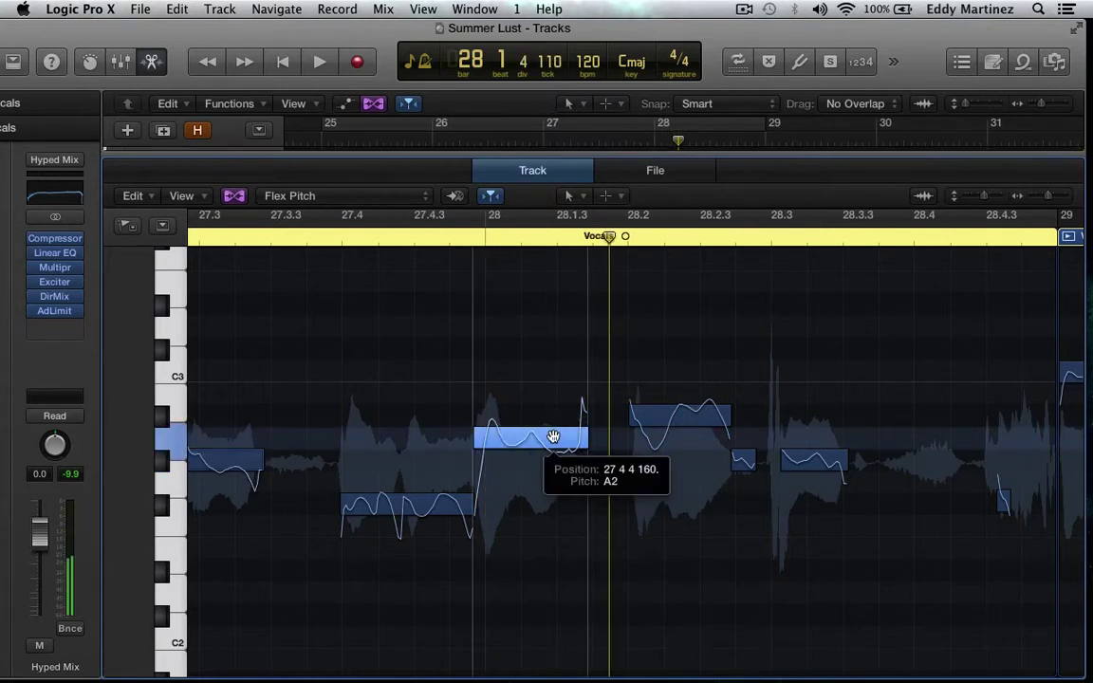
pyautogui.moveTo(554, 436)
pyautogui.mouseDown()
pyautogui.moveTo(553, 462)
pyautogui.moveTo(552, 415)
pyautogui.mouseUp()
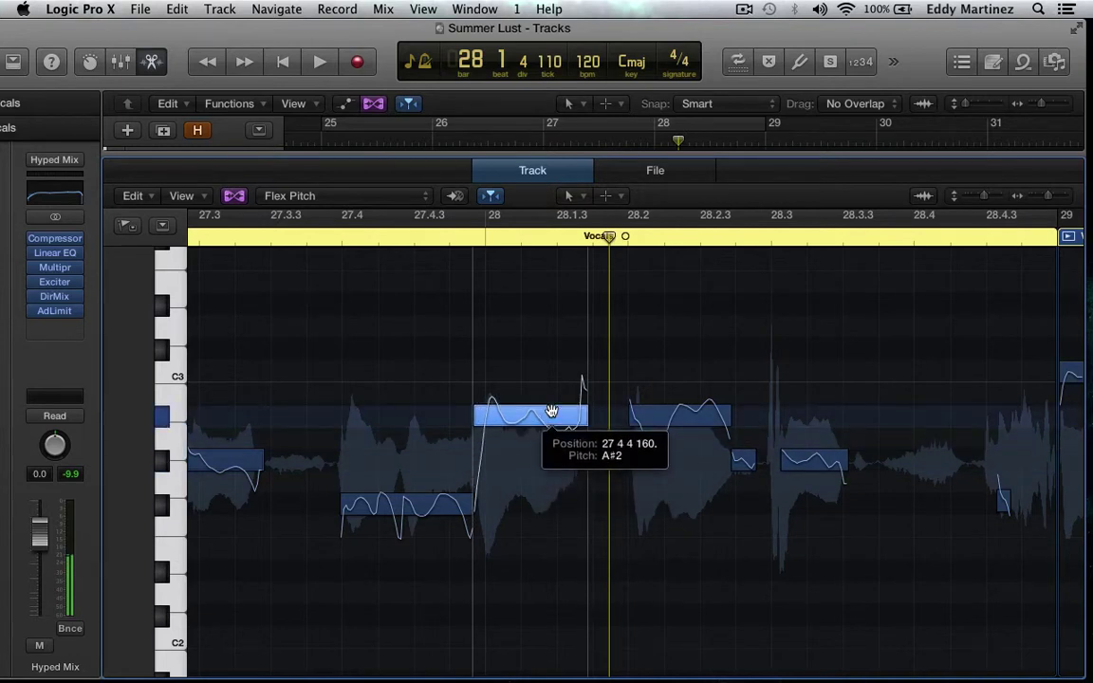
pyautogui.press(',')
pyautogui.press('space')
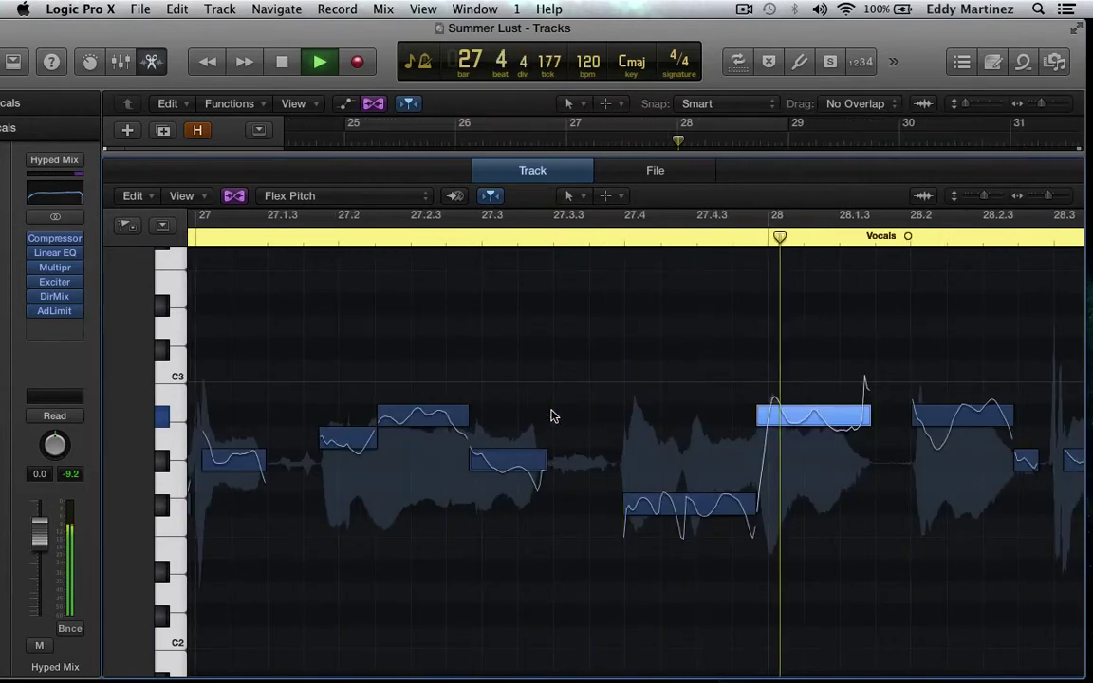
pyautogui.press('space')
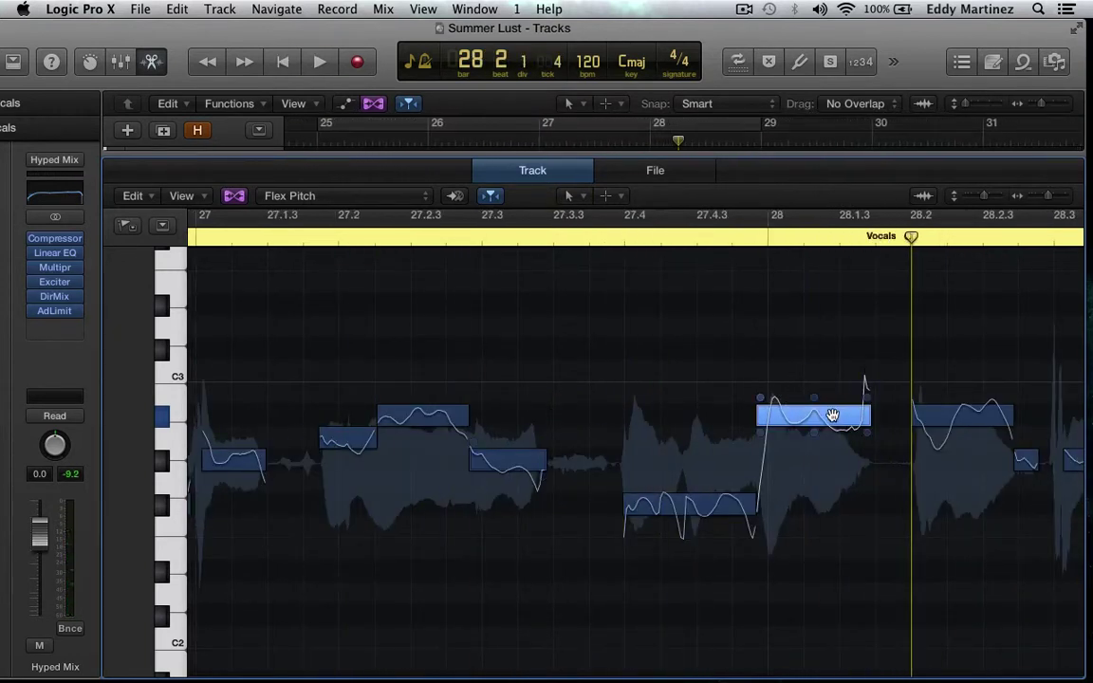
# - Lower that note to G#2 and listen back from bar 27
pyautogui.moveTo(832, 415); pyautogui.dragTo(832, 472)
pyautogui.press(',')
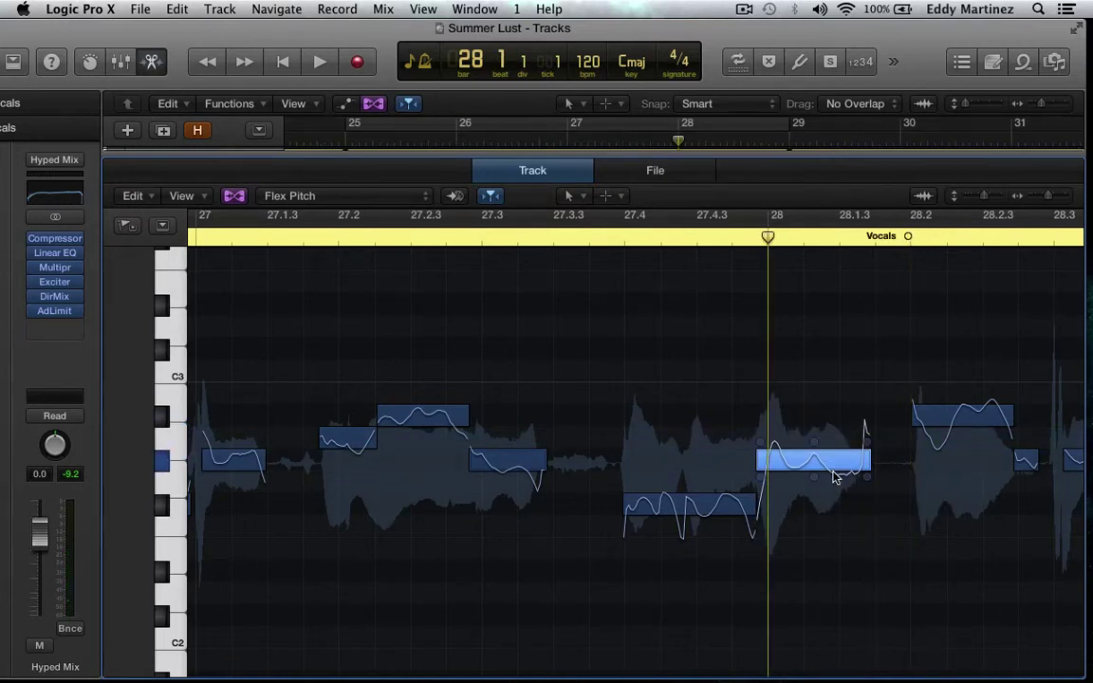
pyautogui.press(',')
pyautogui.press('space')
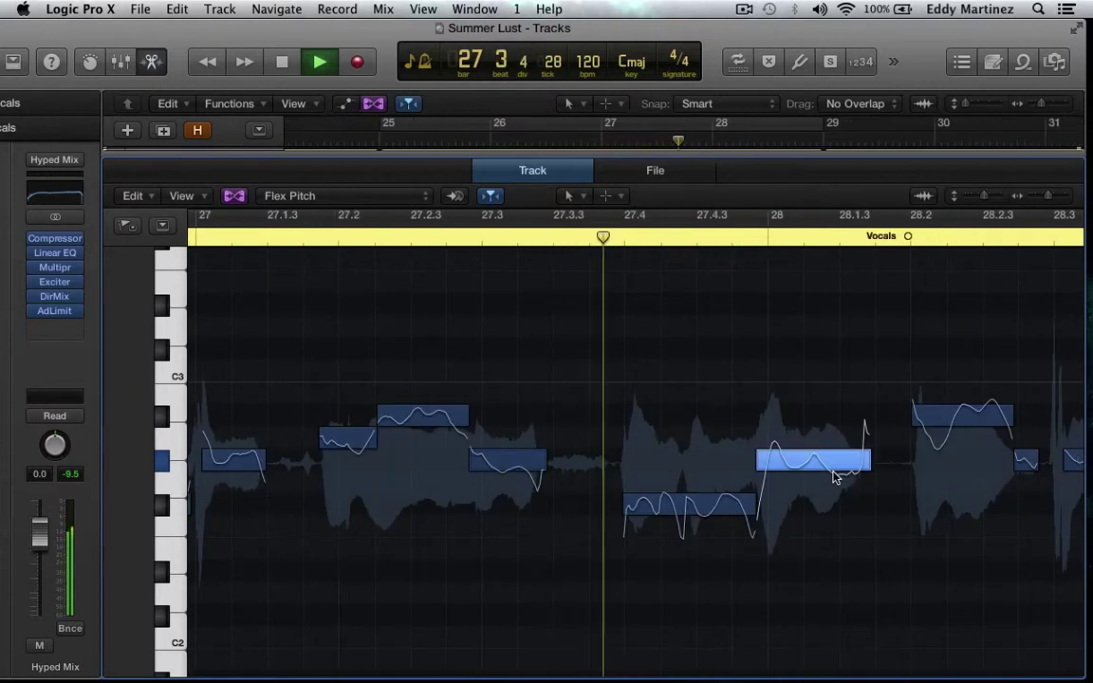
pyautogui.press('space')
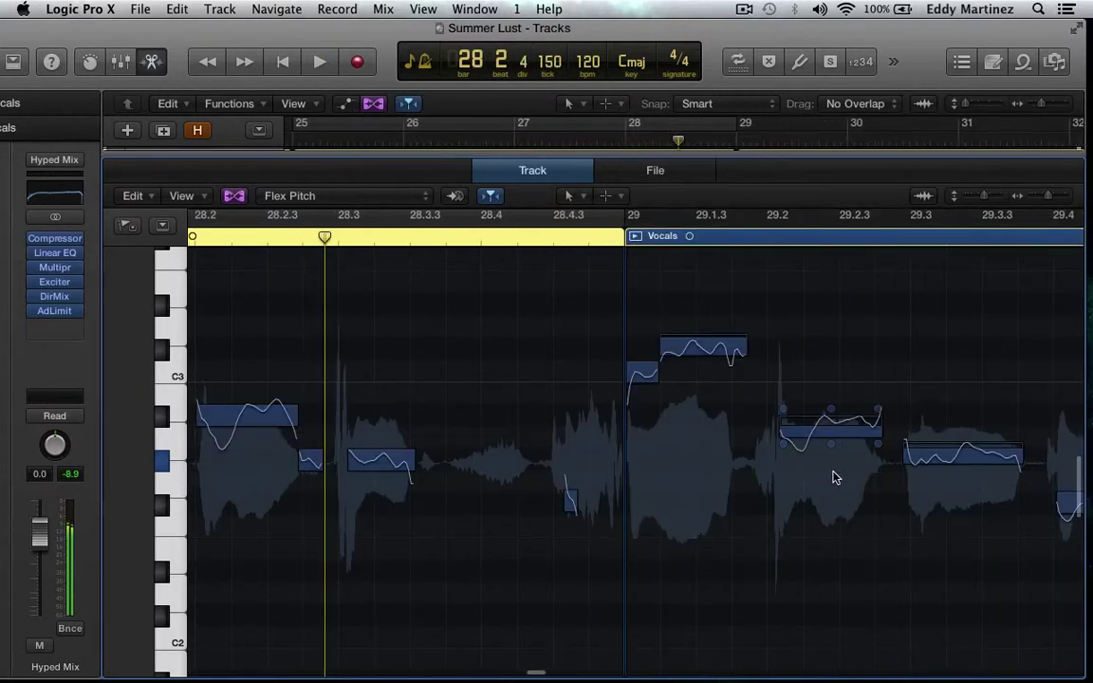
# - Replay the vocal from bar 25 and again from bar 27 to check the edit in context
pyautogui.hscroll(-10, 833, 475)
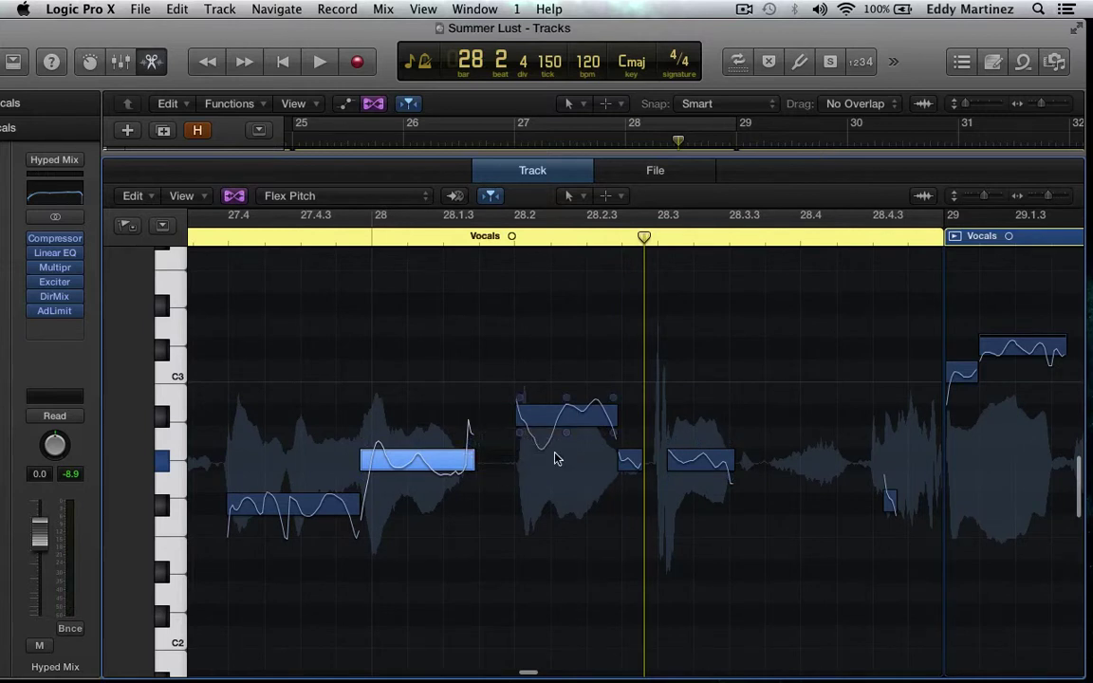
pyautogui.press('space')
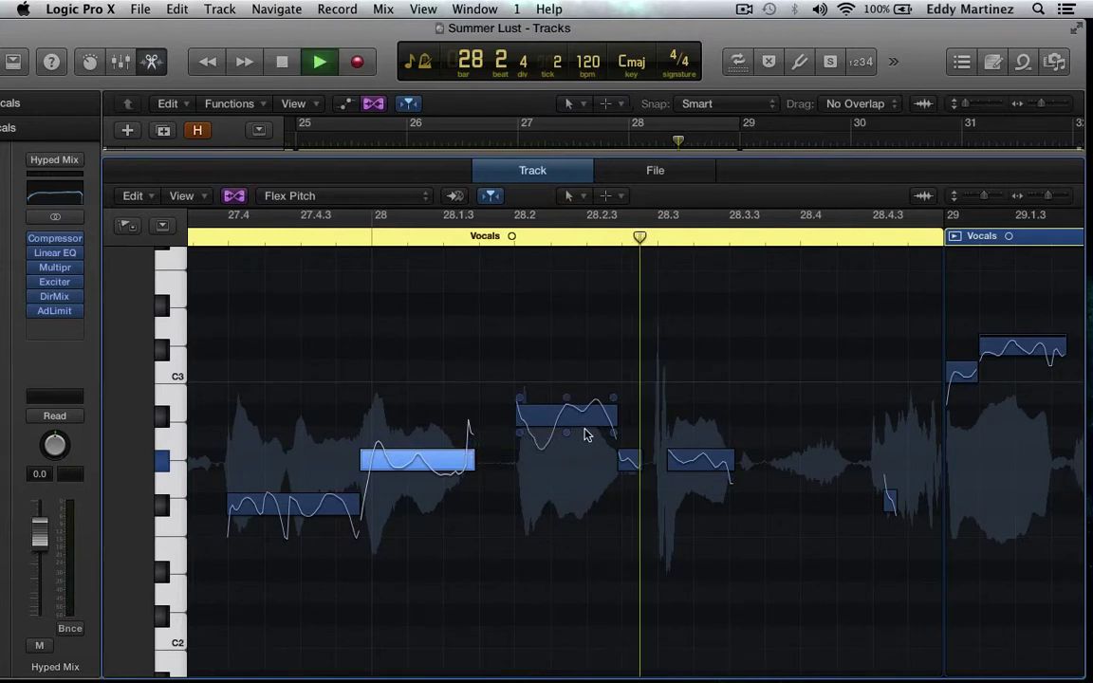
pyautogui.press('space')
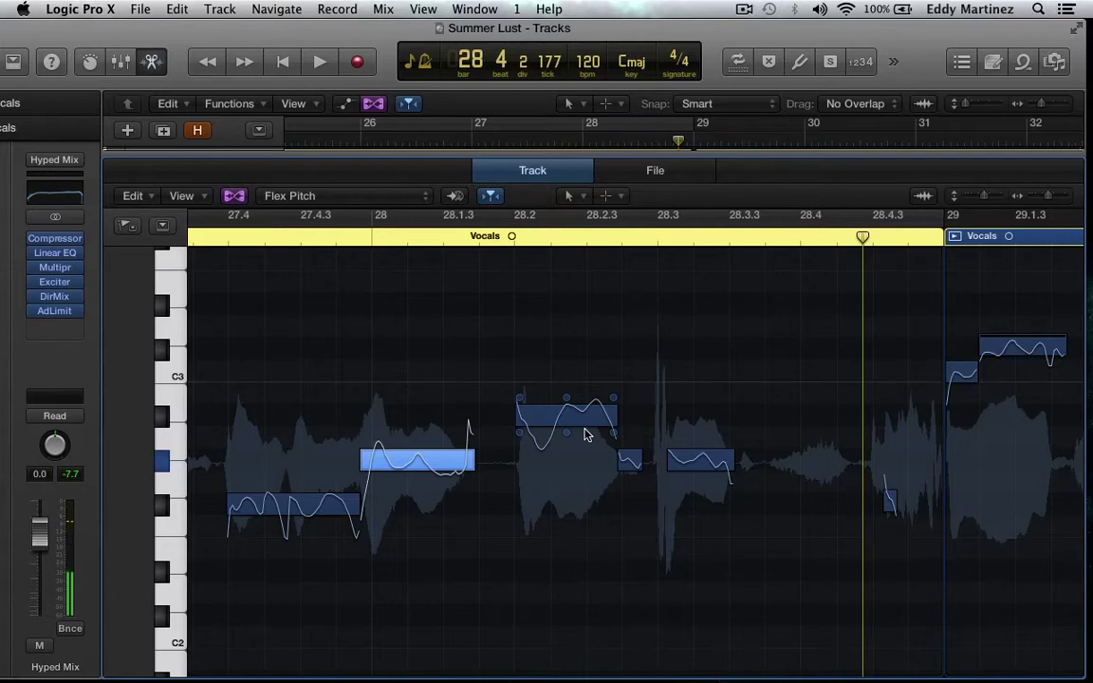
pyautogui.press(',')
pyautogui.press(',')
pyautogui.press(',')
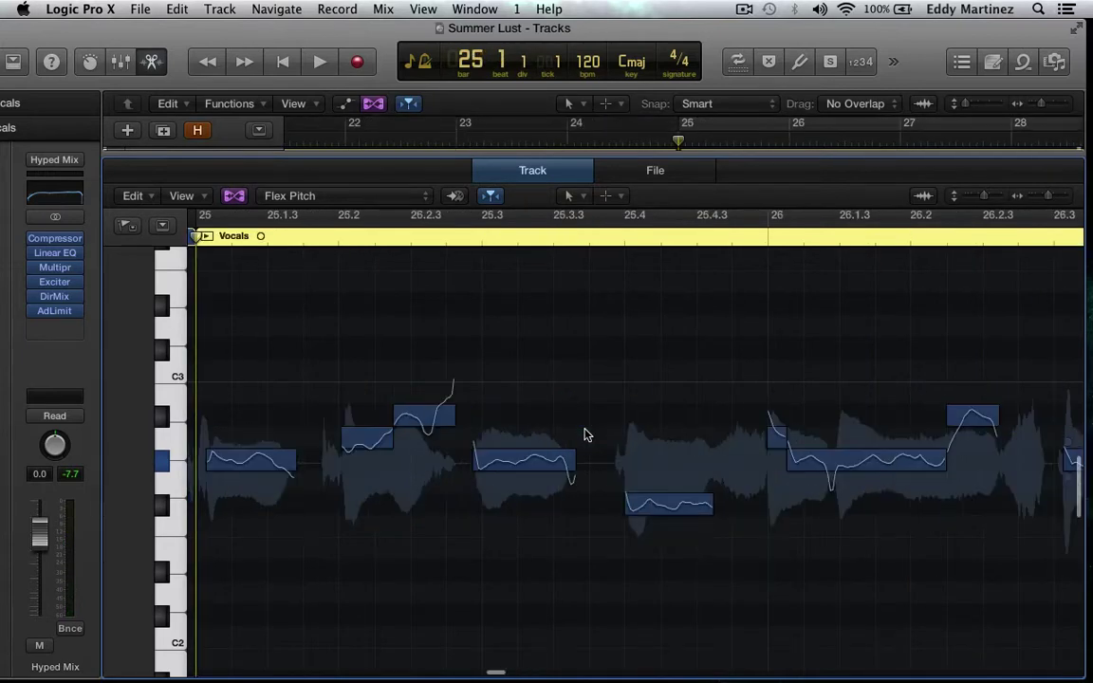
pyautogui.press('space')
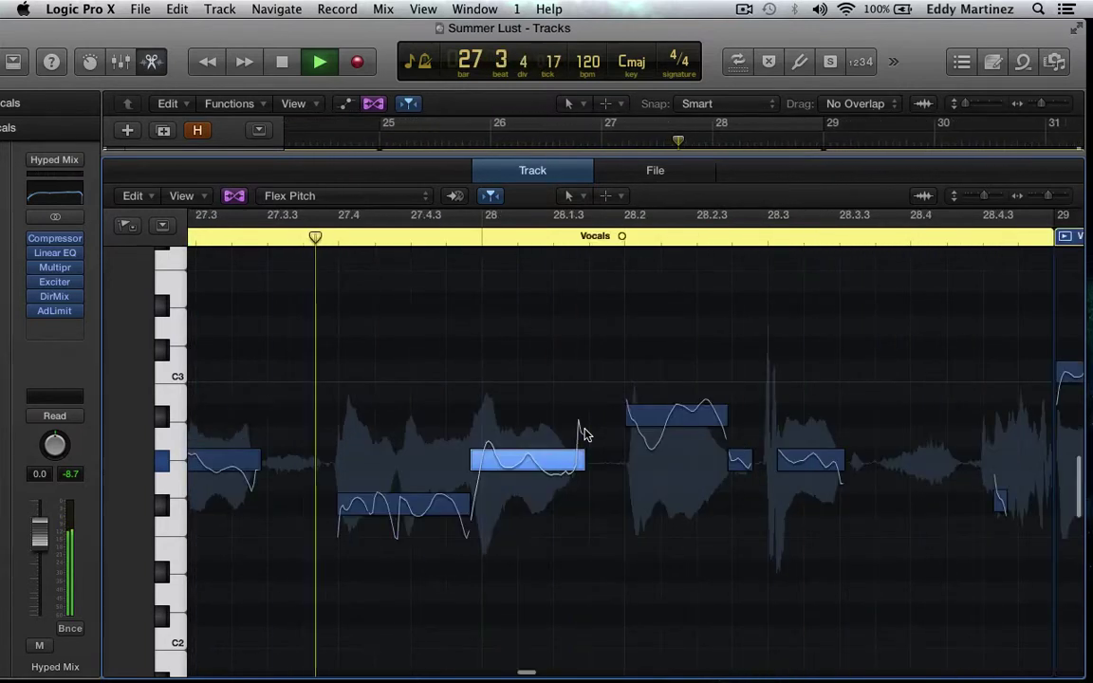
pyautogui.press('space')
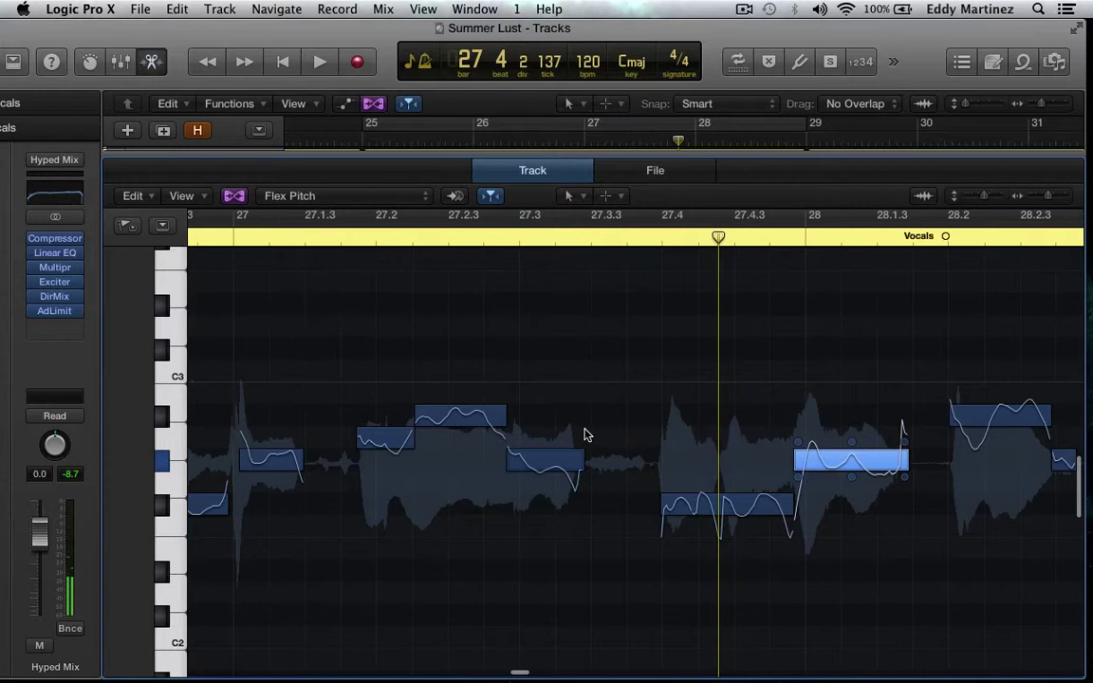
pyautogui.press(',')
pyautogui.press('space')
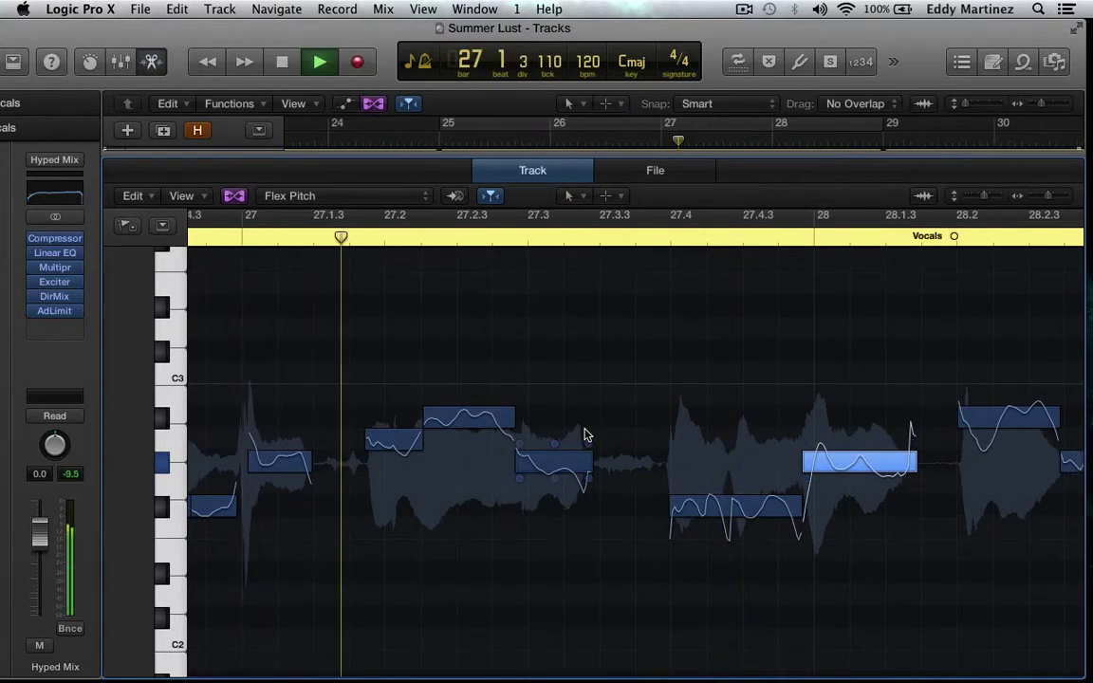
pyautogui.press('space')
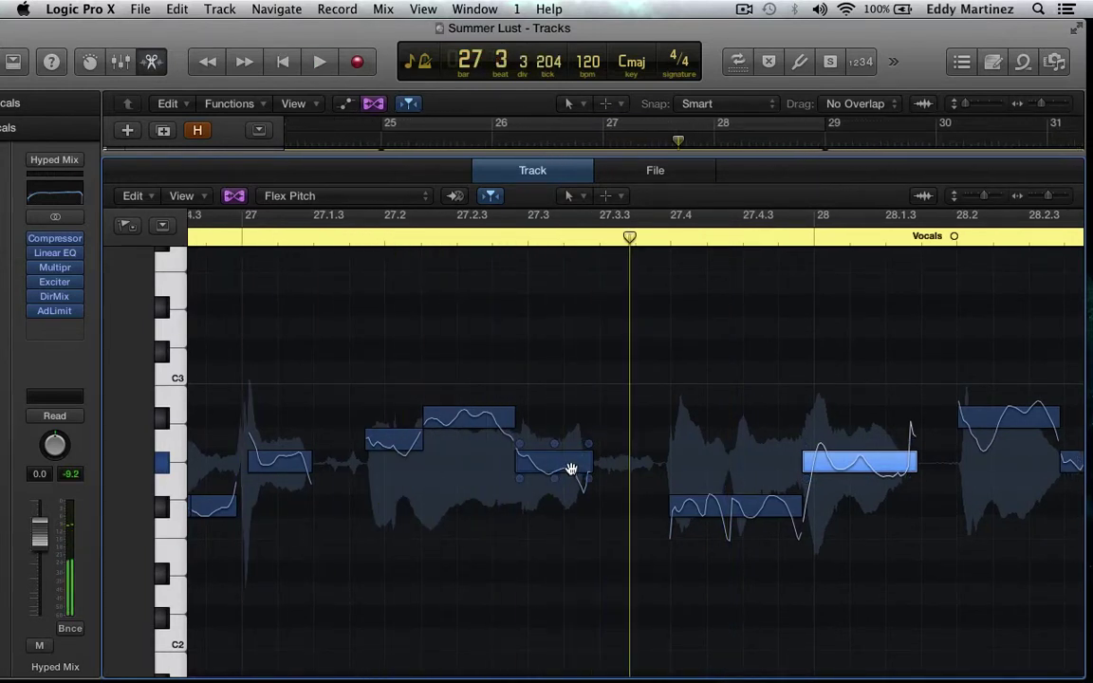
# - Try dropping the 27.3 note to F#2 and listen to the result
pyautogui.click(570, 466)
pyautogui.moveTo(570, 466); pyautogui.dragTo(571, 513)
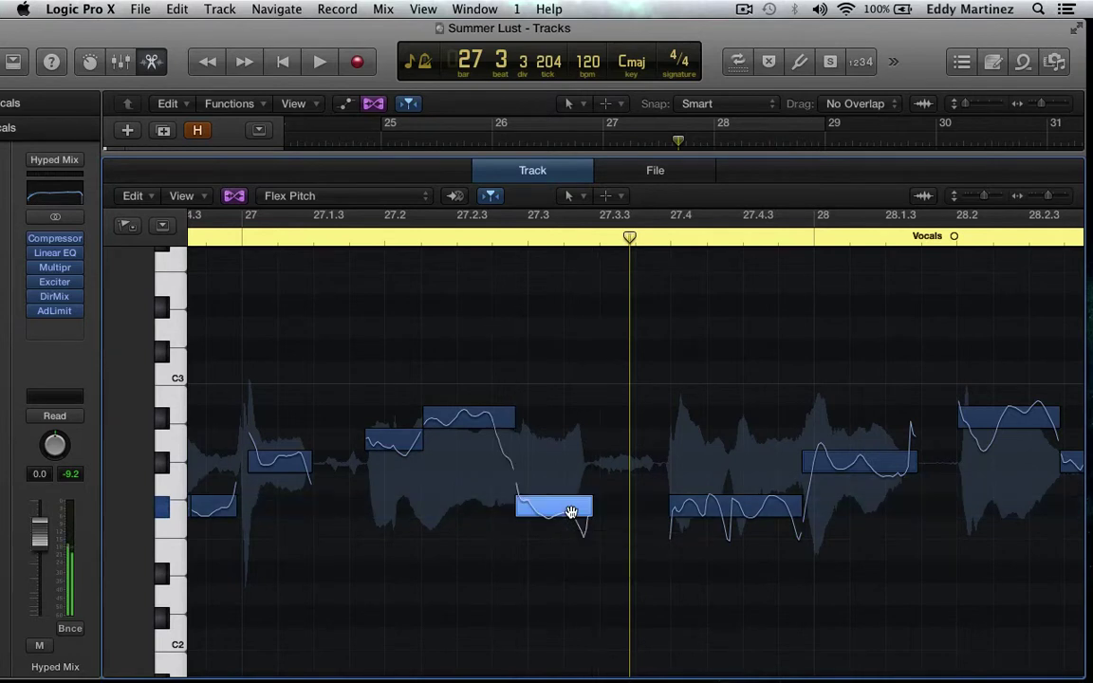
pyautogui.press('space')
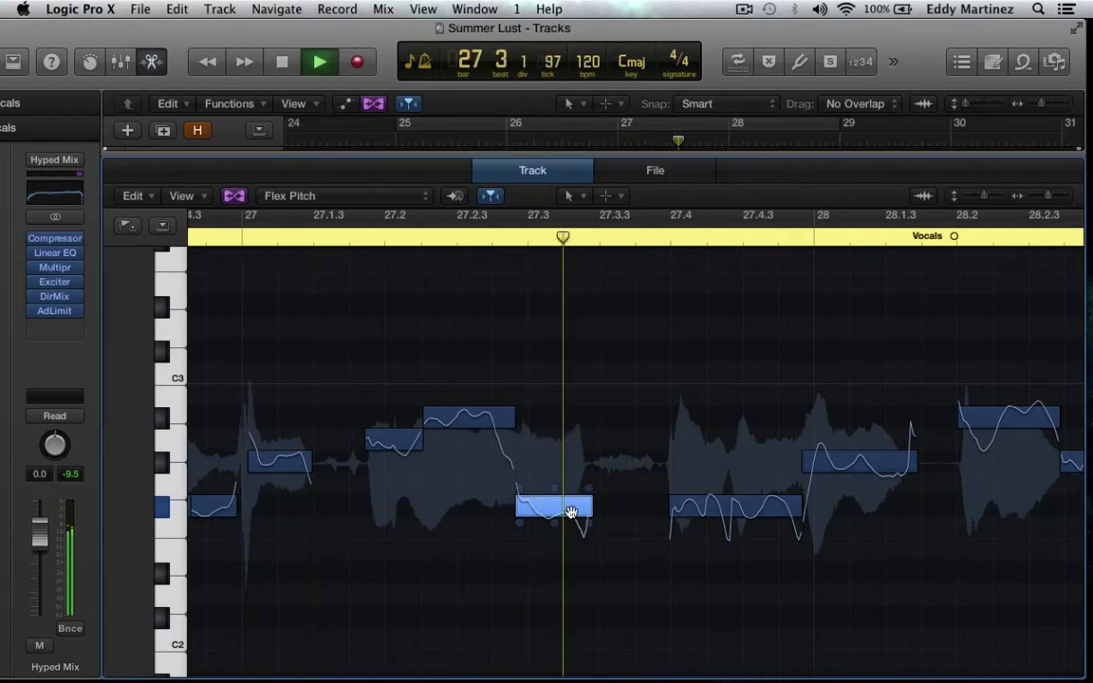
pyautogui.press('space')
# - Return the 27.3 note to its original G#2 pitch and replay the passage from bar 27
pyautogui.moveTo(570, 512); pyautogui.dragTo(570, 466)
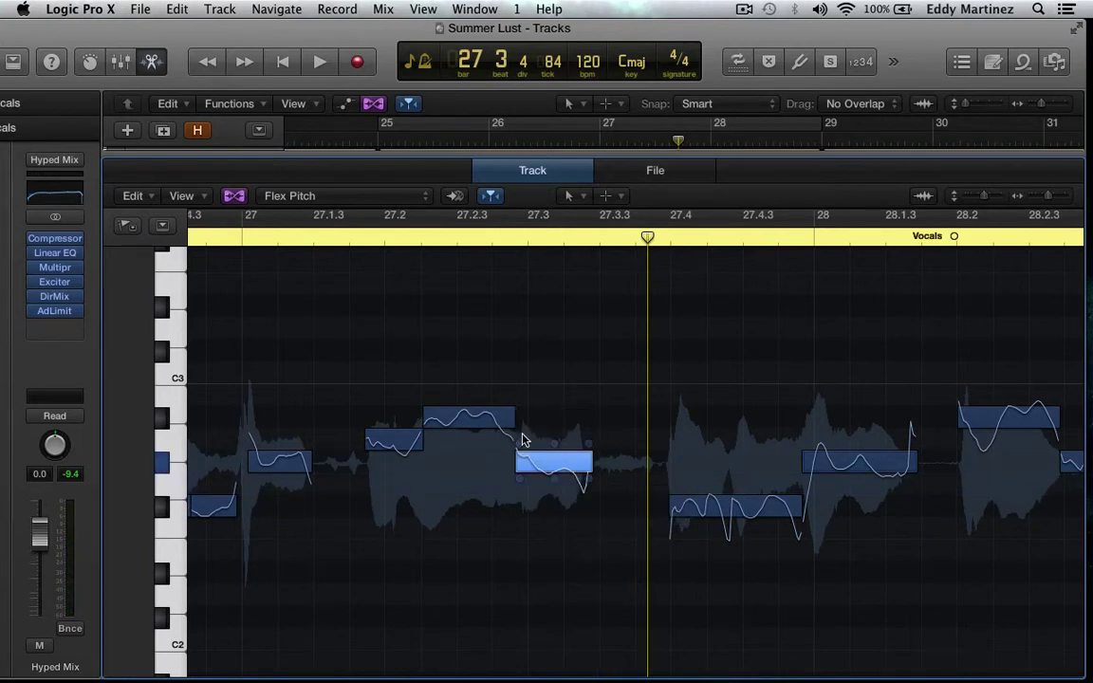
pyautogui.moveTo(520, 446); pyautogui.dragTo(520, 444)
pyautogui.press('space')
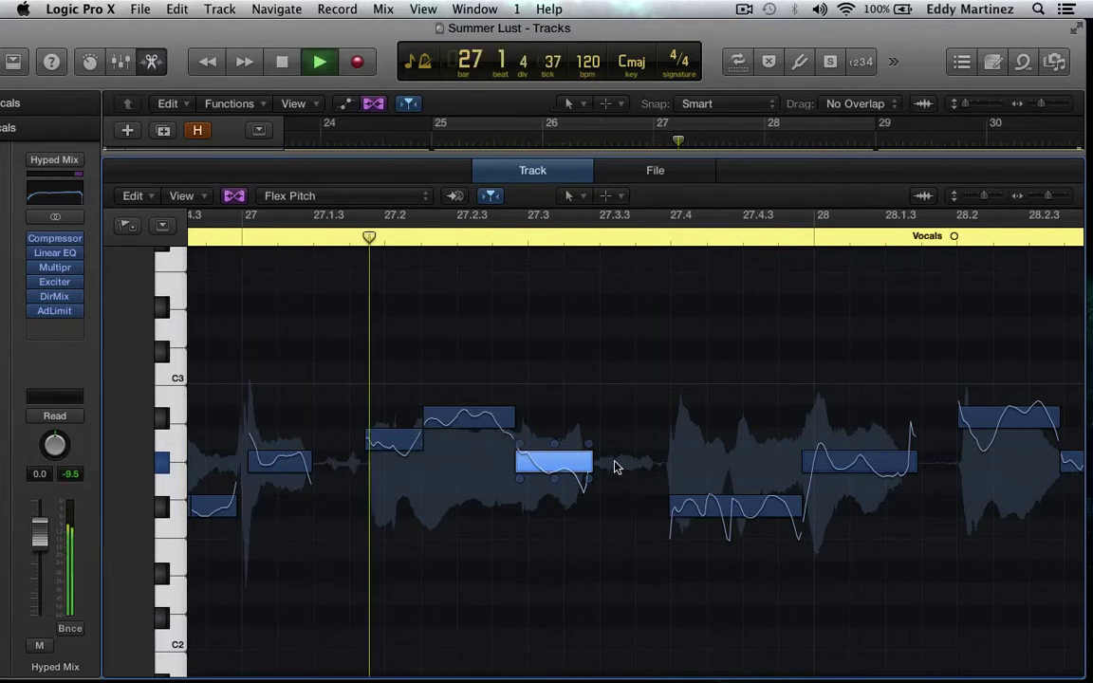
pyautogui.press('space')
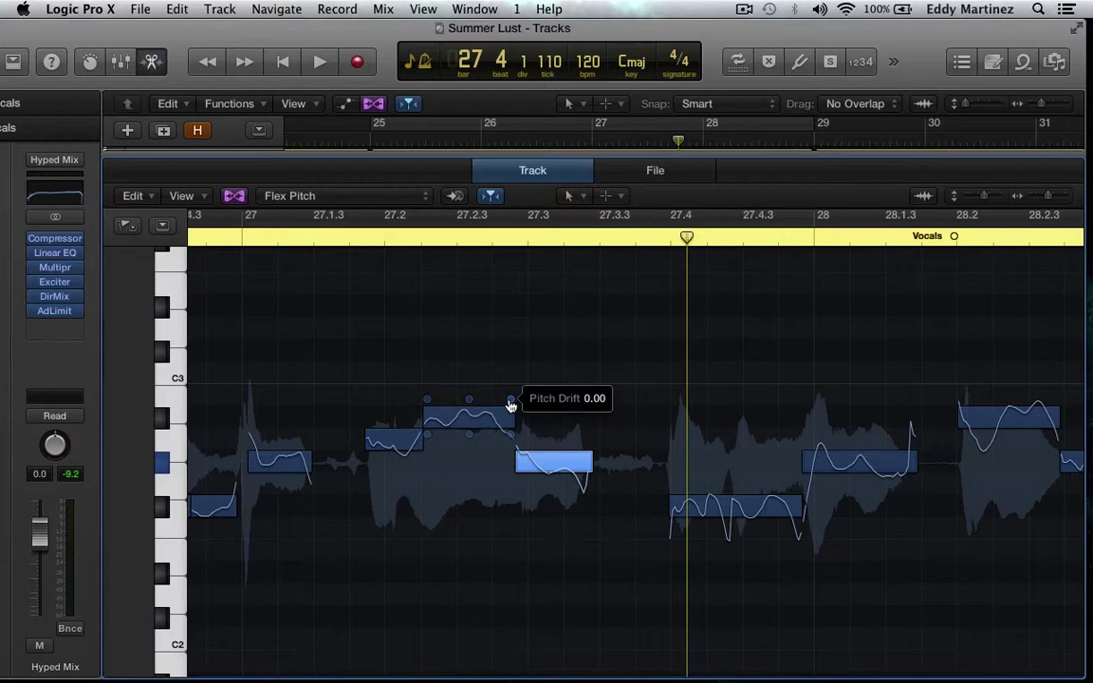
# - Drag the higher note's pitch drift from 0.00 to 0.14
pyautogui.moveTo(511, 406); pyautogui.dragTo(521, 447)
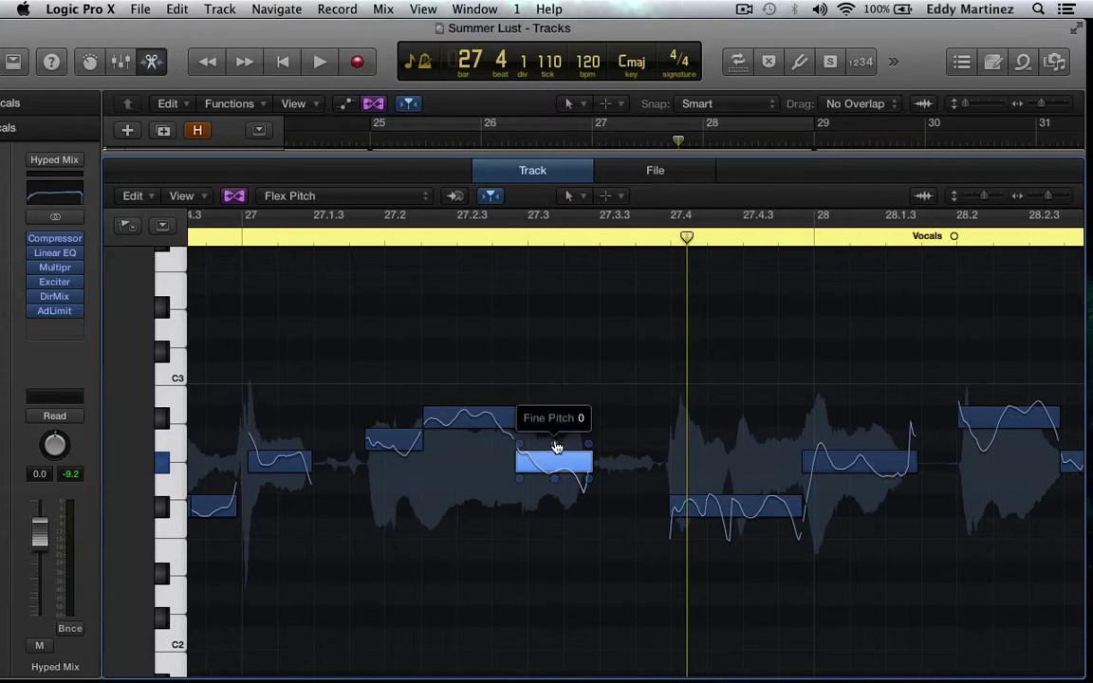
# - Raise the 27.3 note's fine pitch to 47, then bring it back down to 2
pyautogui.moveTo(557, 447); pyautogui.dragTo(554, 432)
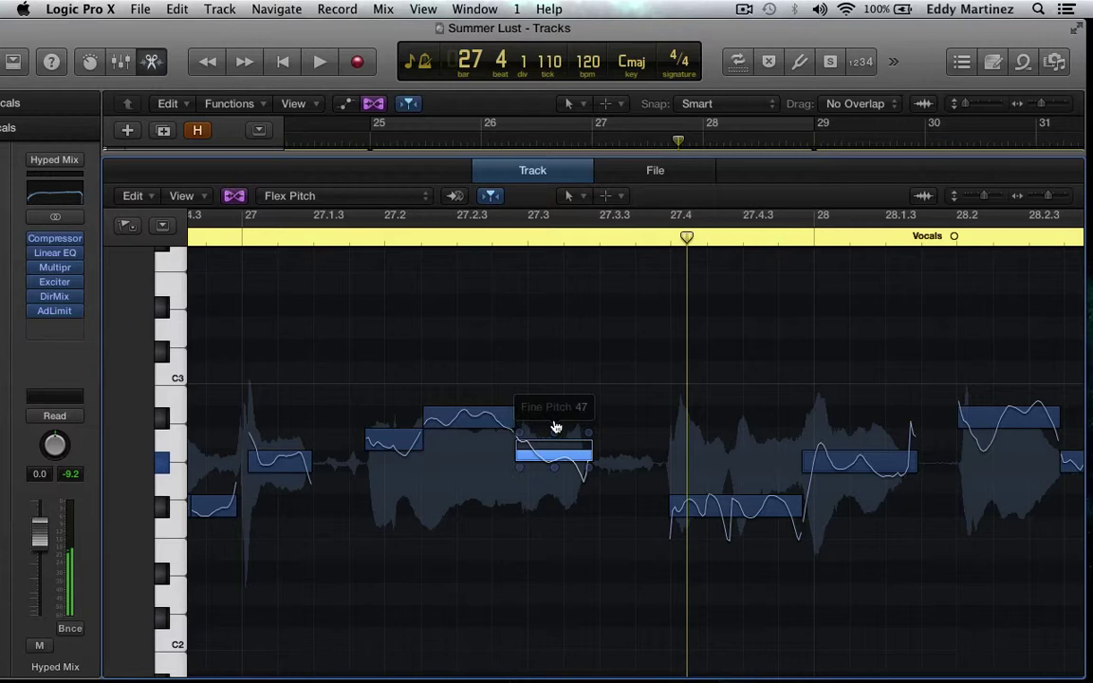
pyautogui.moveTo(555, 433); pyautogui.dragTo(554, 443)
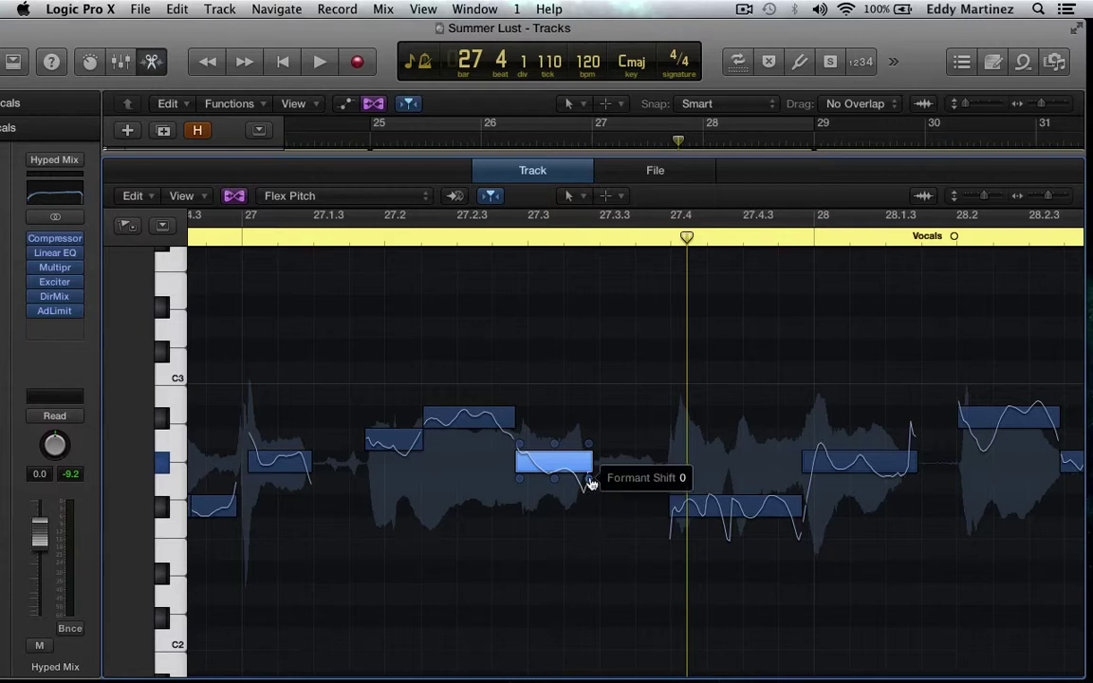
# - Lower, then raise the 27.3 note's formant shift to 772, and replay from bar 27
pyautogui.moveTo(588, 478); pyautogui.dragTo(589, 567)
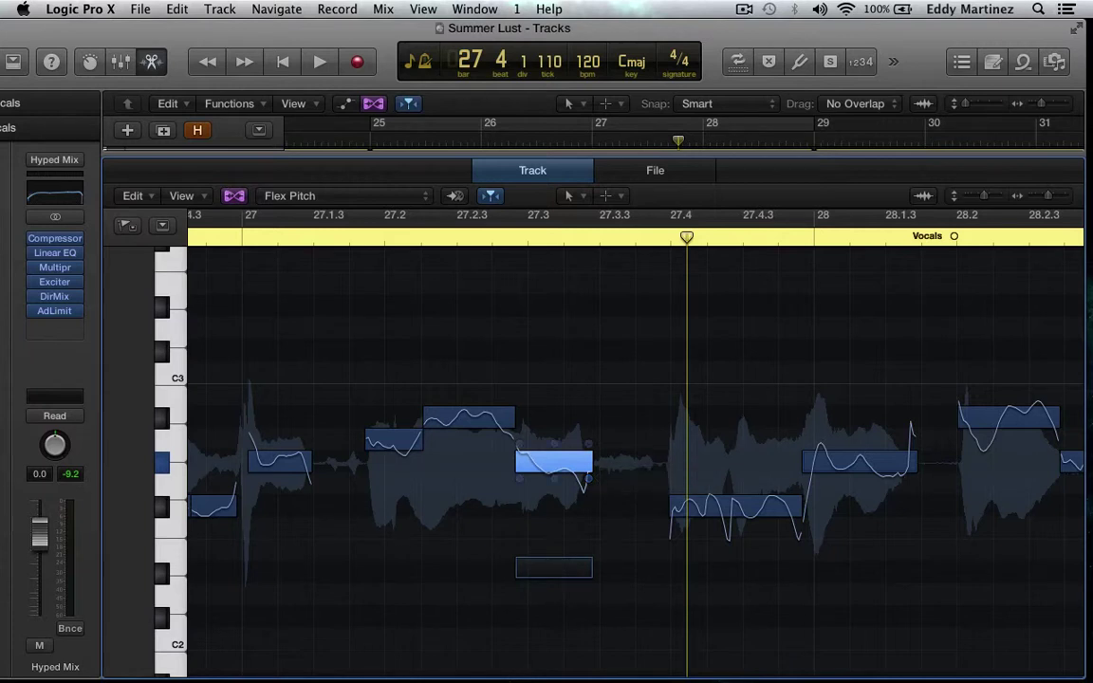
pyautogui.press('space')
pyautogui.press('space')
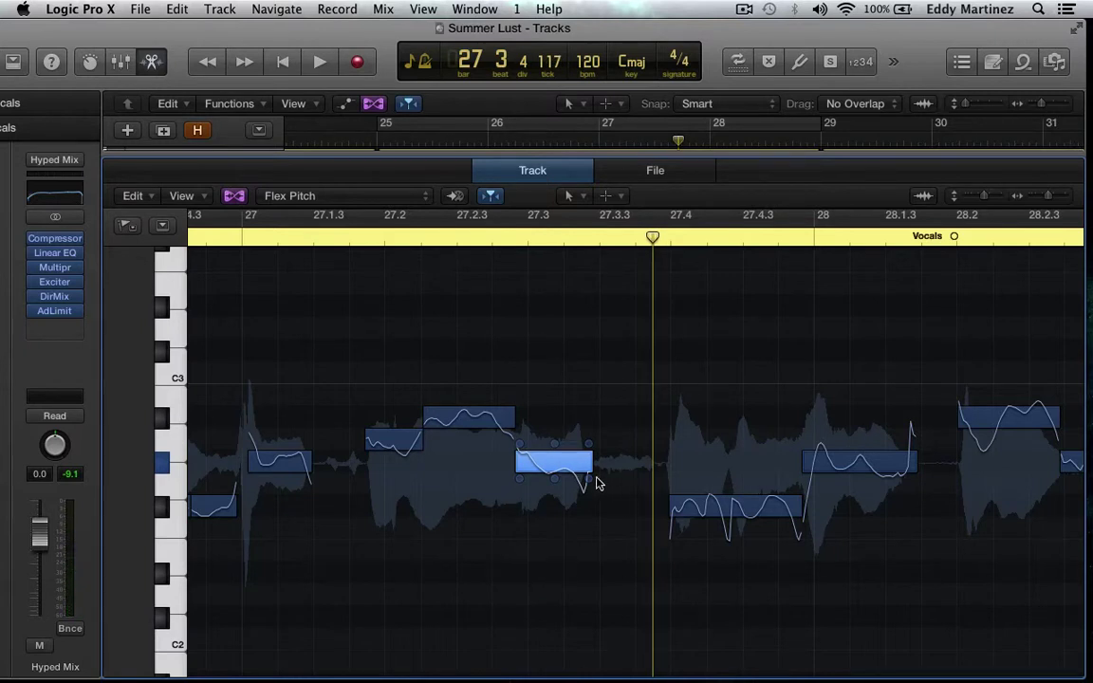
pyautogui.moveTo(588, 478)
pyautogui.moveTo(588, 478); pyautogui.dragTo(597, 5)
pyautogui.press(',')
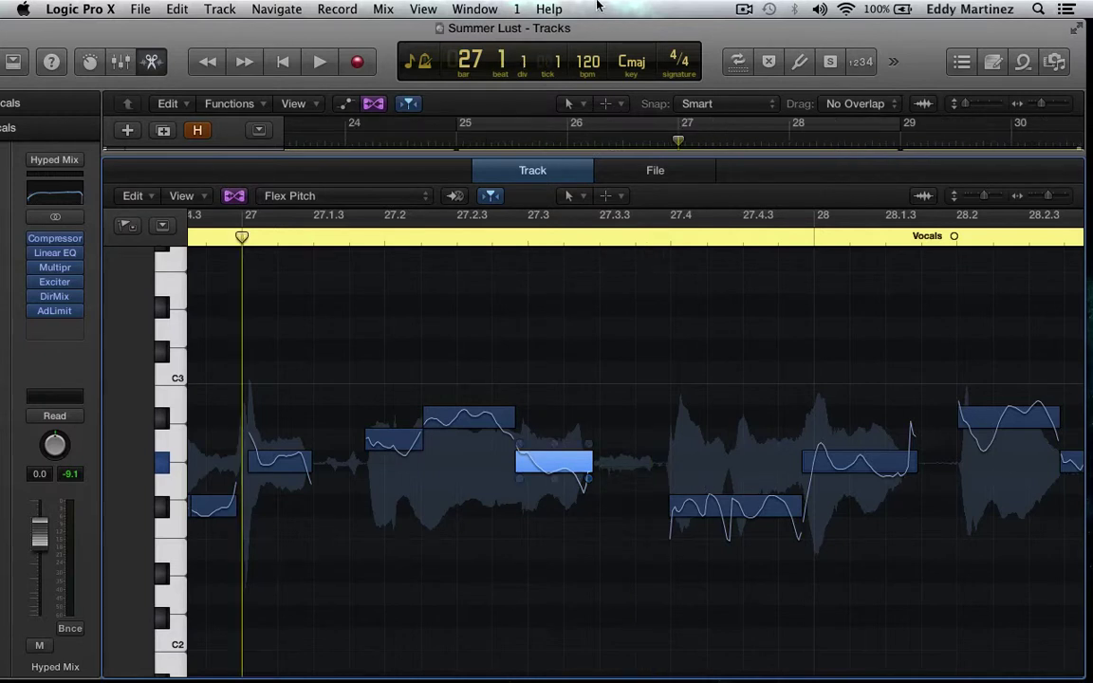
pyautogui.press('space')
pyautogui.press('space')
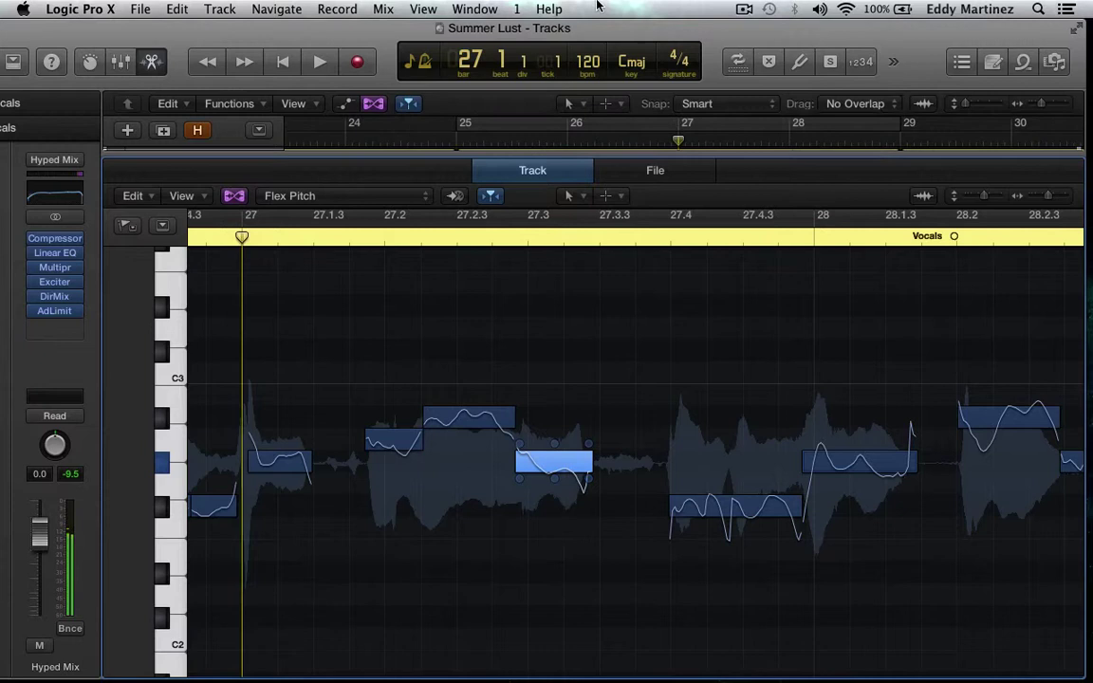
pyautogui.press('space')
pyautogui.press('space')
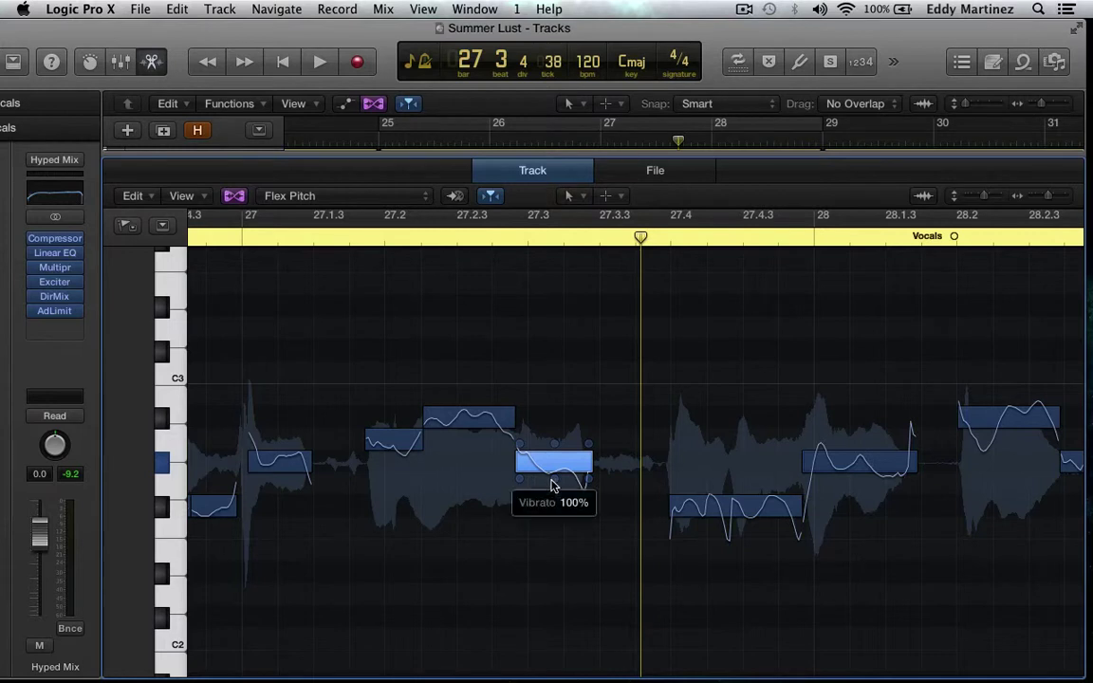
pyautogui.moveTo(553, 487); pyautogui.dragTo(556, 244)
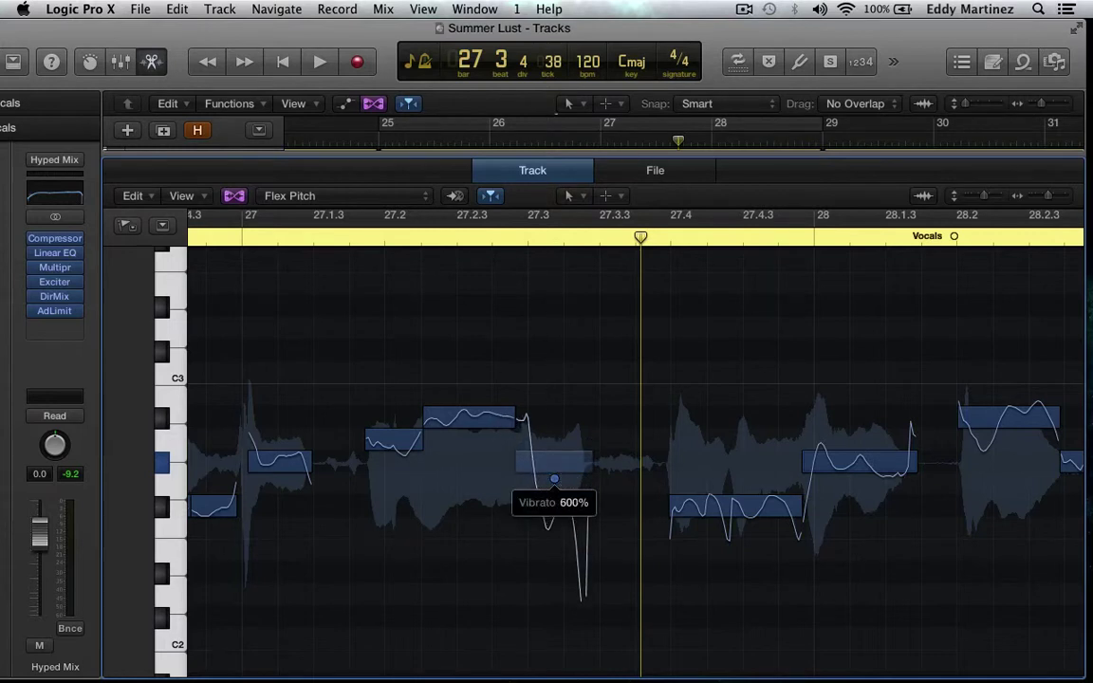
pyautogui.press('space')
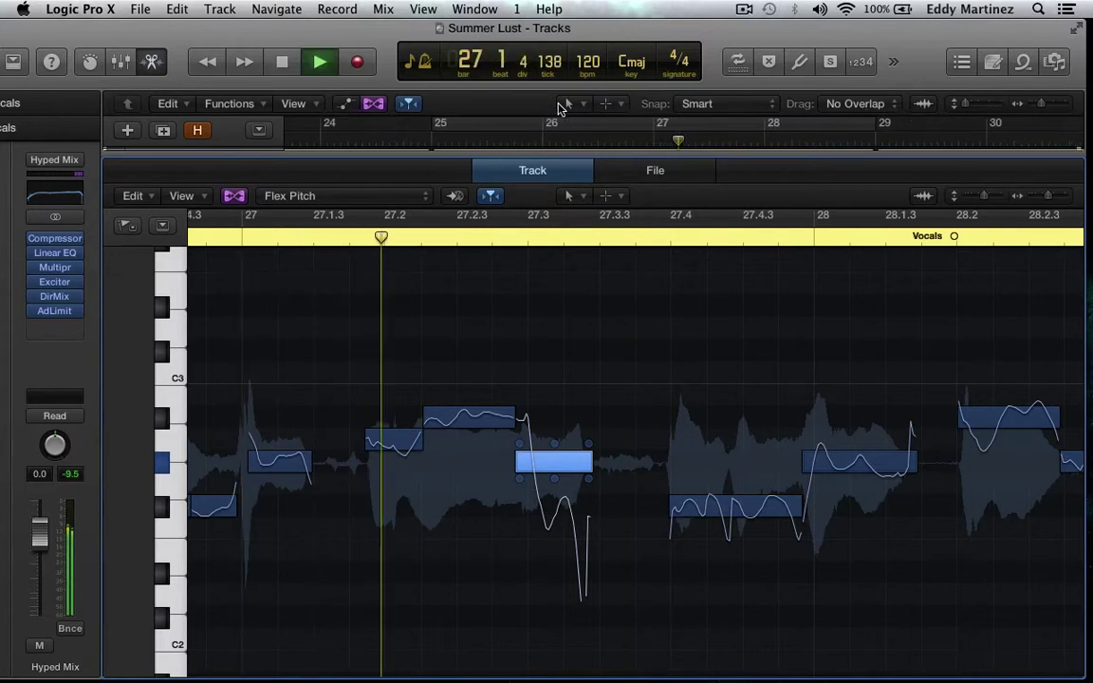
pyautogui.press('space')
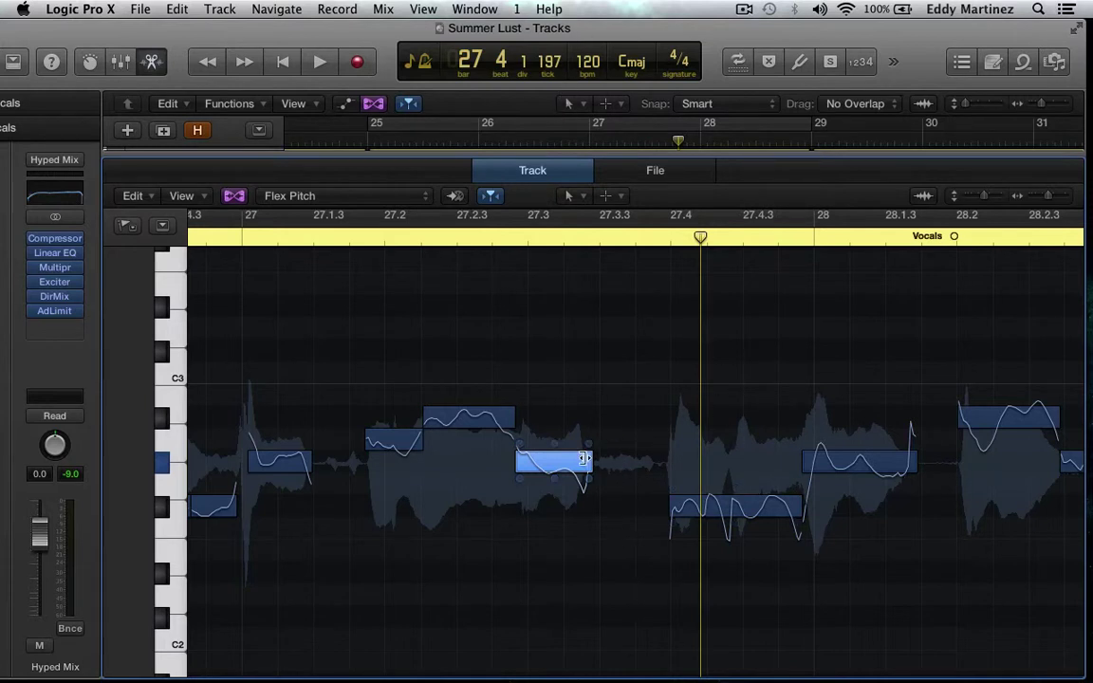
# - Boost the 27.3 note's gain to about 7 dB and play it back from bar 27
pyautogui.click(520, 479)
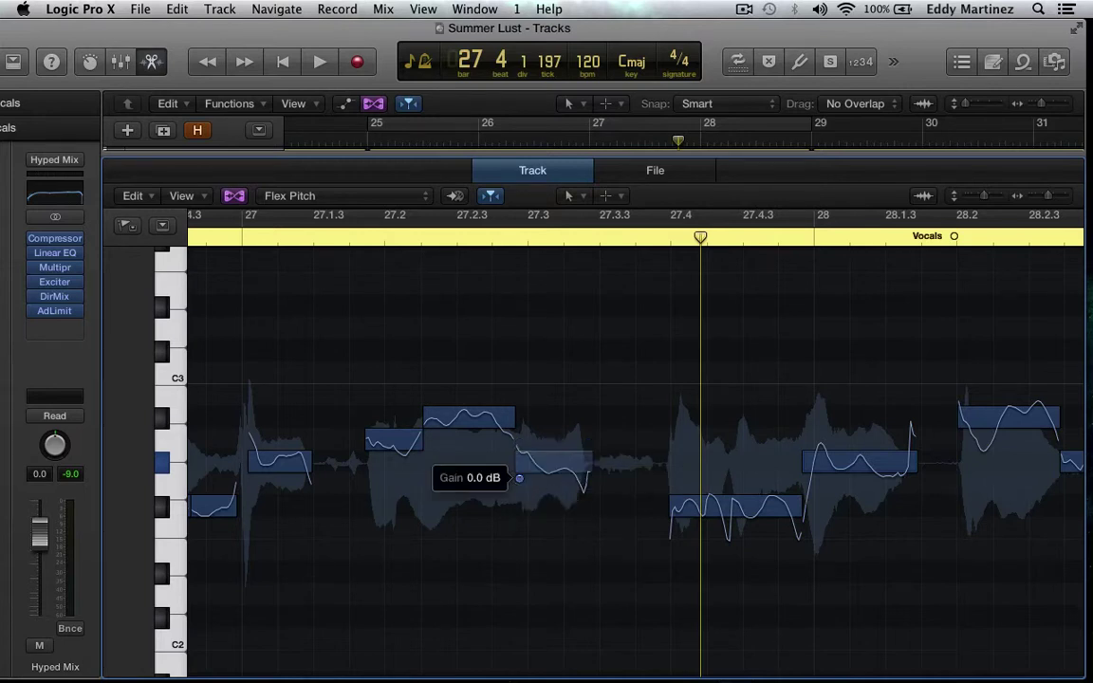
pyautogui.moveTo(520, 477)
pyautogui.mouseDown()
pyautogui.moveTo(521, 417)
pyautogui.moveTo(529, 492)
pyautogui.moveTo(523, 467)
pyautogui.mouseUp()
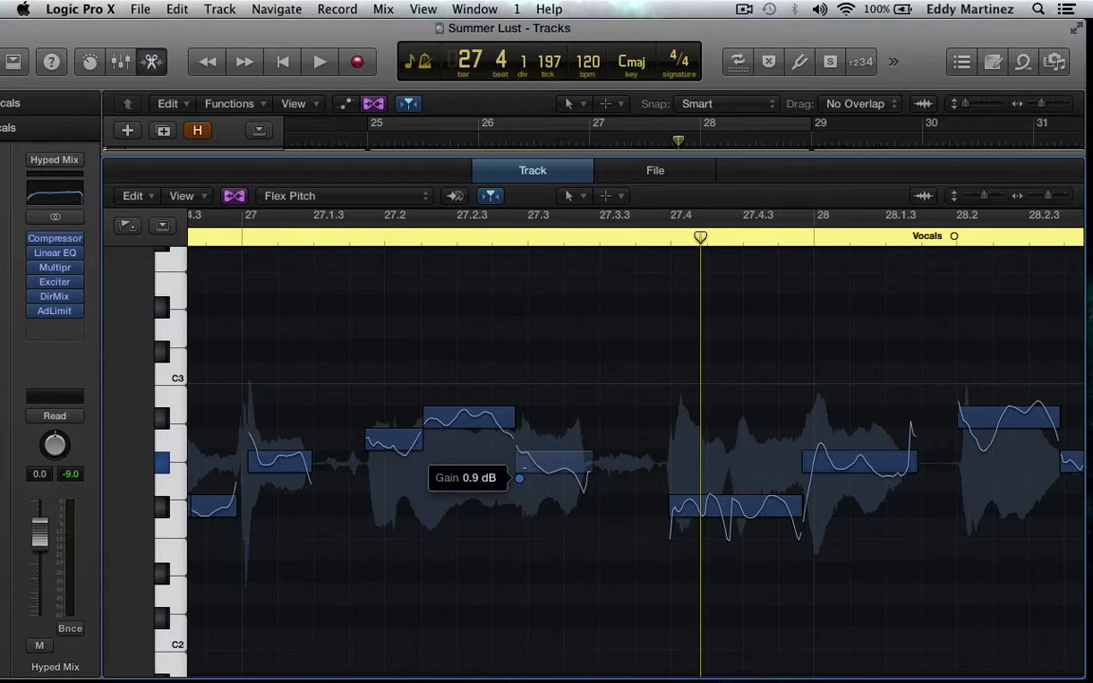
pyautogui.moveTo(520, 477); pyautogui.dragTo(524, 471)
pyautogui.press('space')
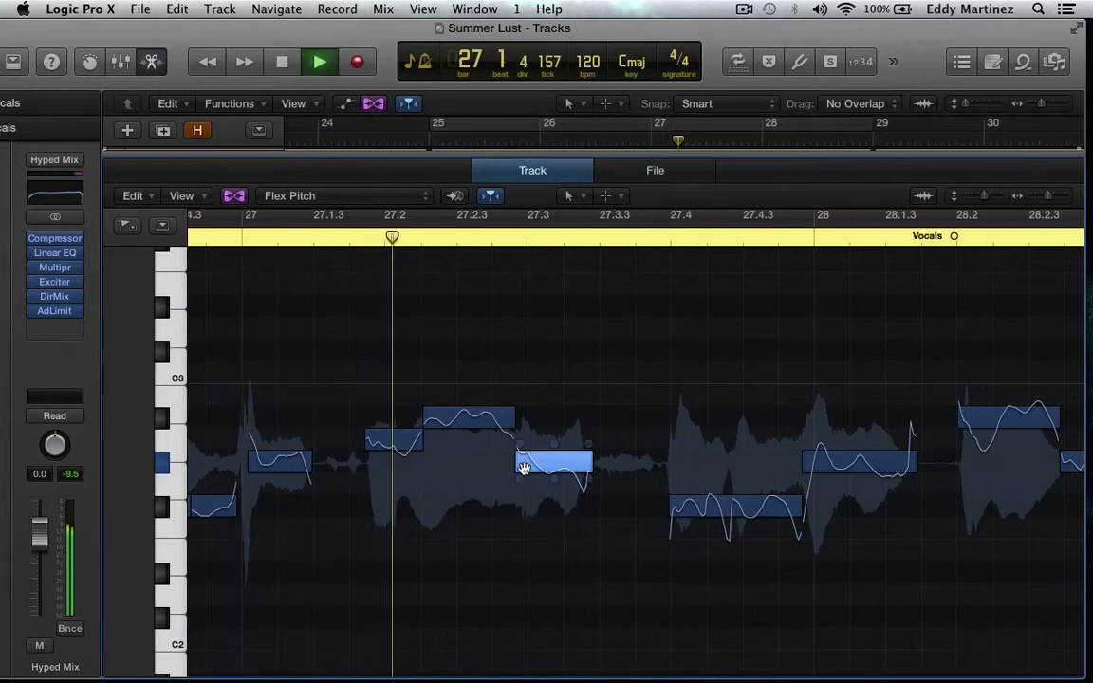
pyautogui.press('space')
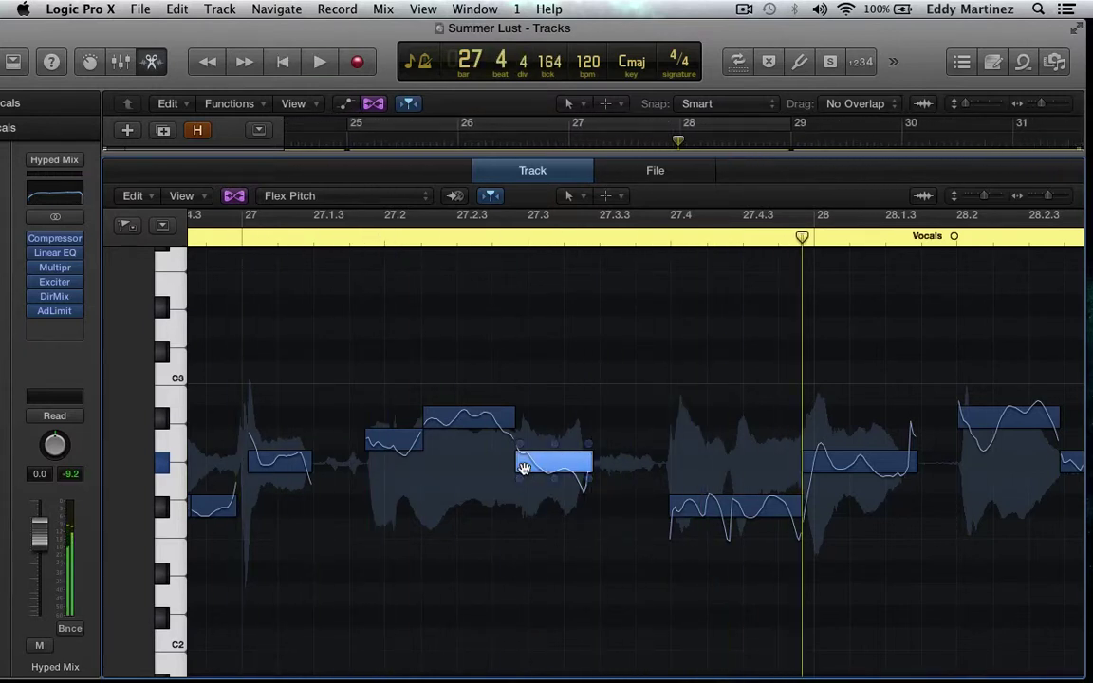
# - Cut the note's gain to -7.0 dB, compare with undo/redo, then return it to 0.0 dB
pyautogui.click(527, 479)
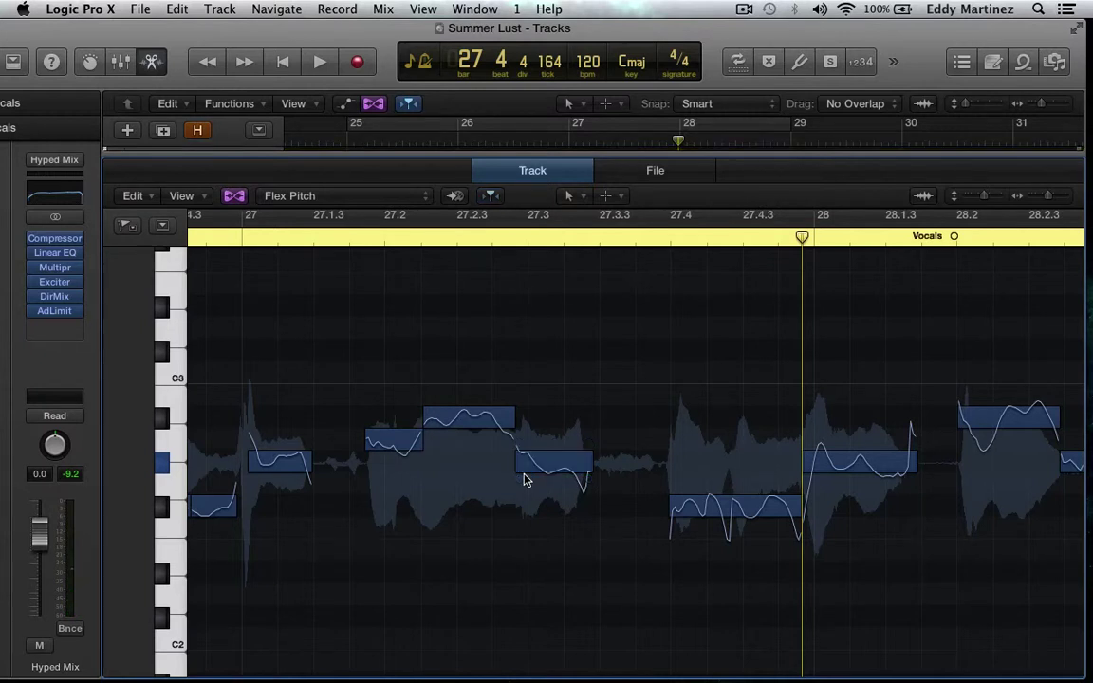
pyautogui.moveTo(523, 482)
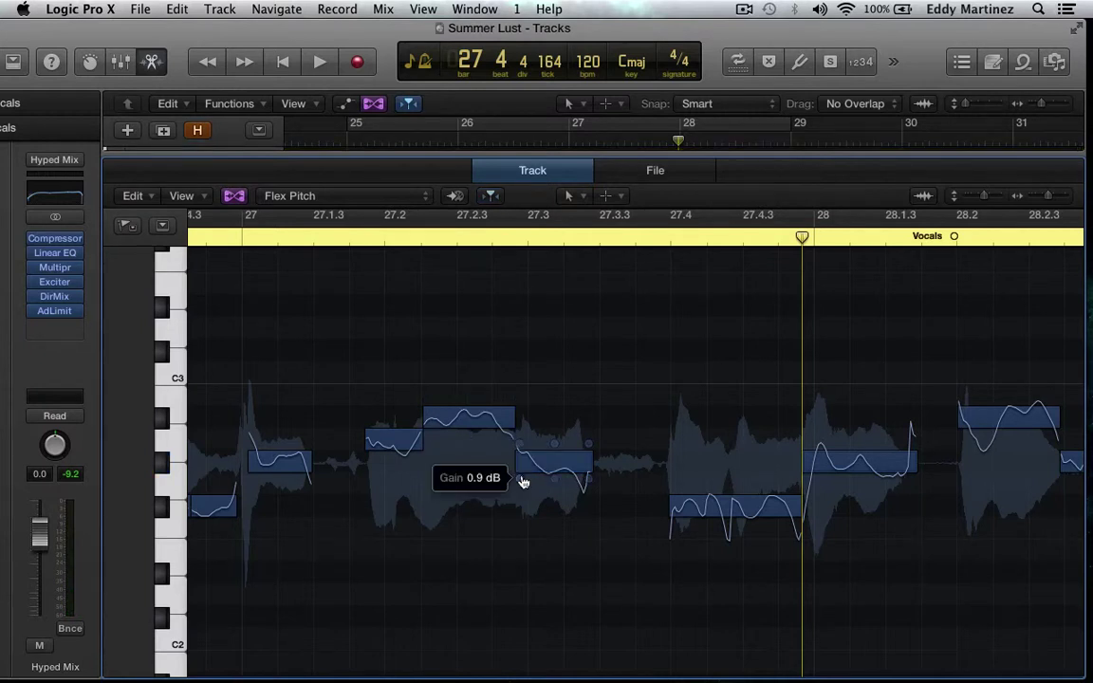
pyautogui.moveTo(522, 481); pyautogui.dragTo(530, 551)
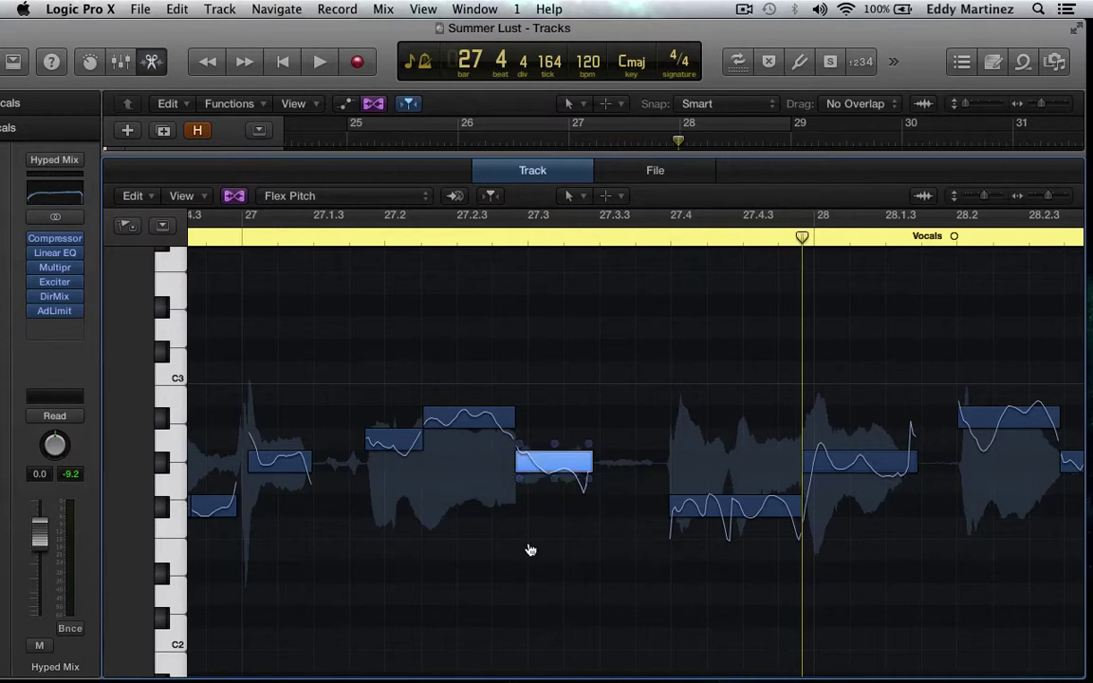
pyautogui.press(',')
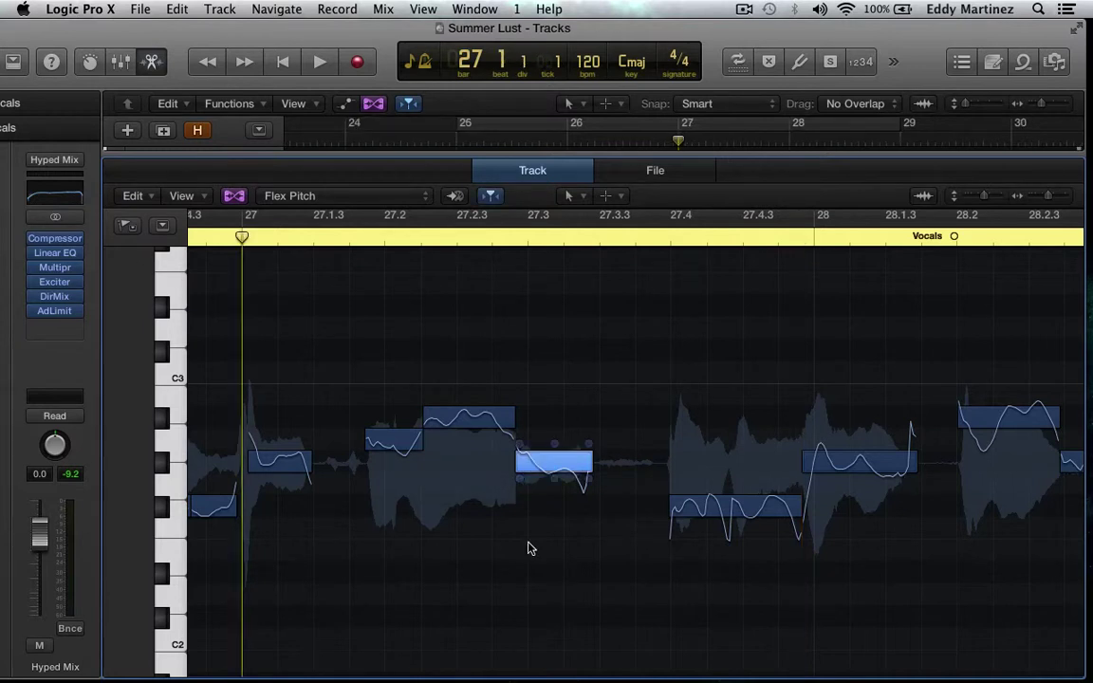
pyautogui.press('space')
pyautogui.press('space')
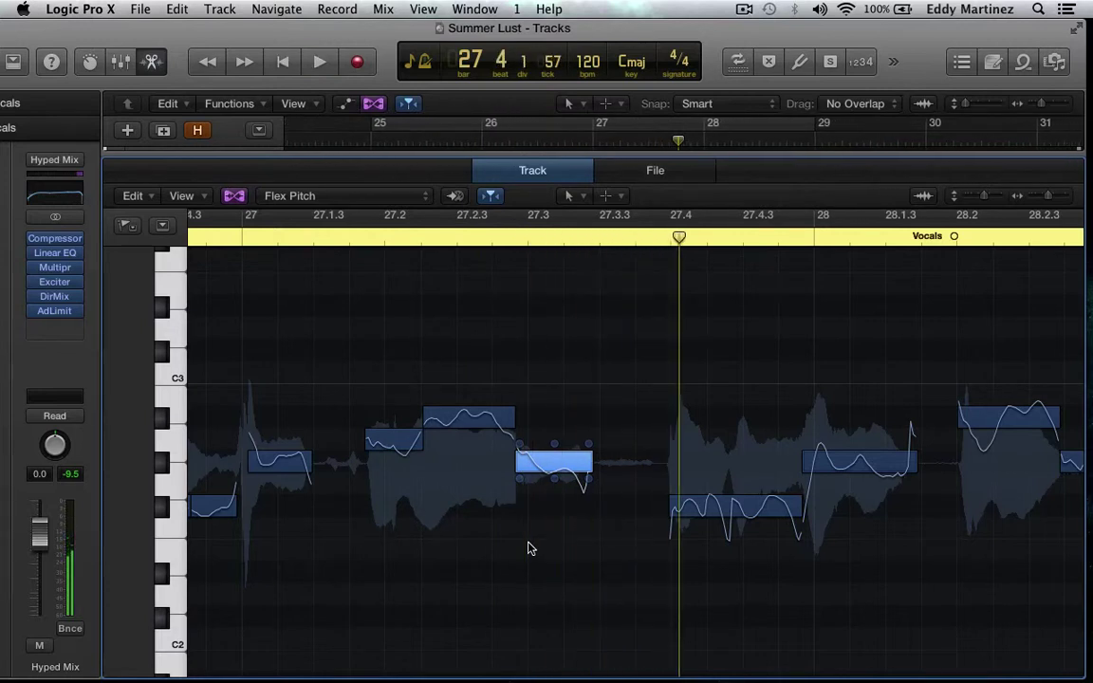
pyautogui.press('super+z')
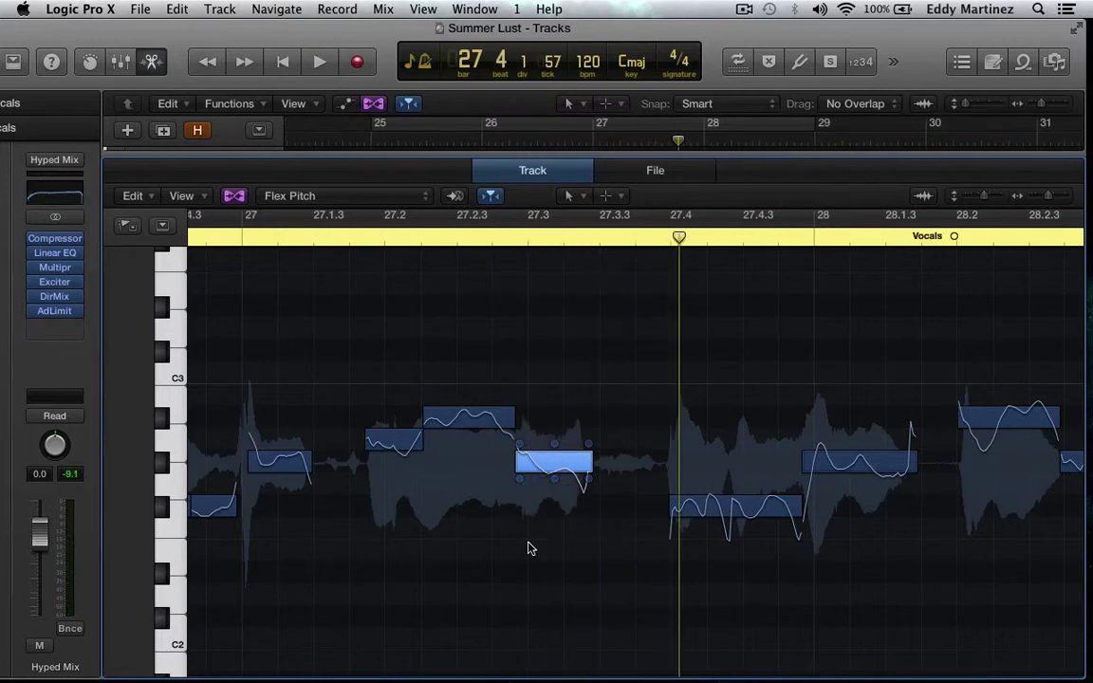
pyautogui.press('super+shift+z')
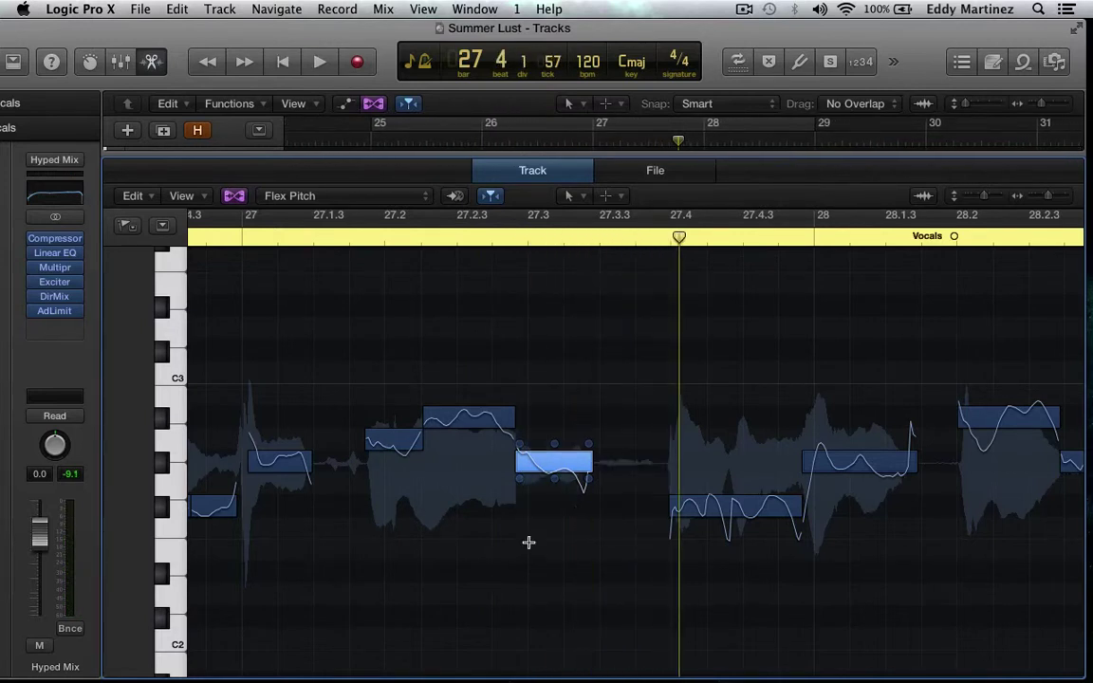
pyautogui.moveTo(529, 482); pyautogui.dragTo(520, 478)
# - Play the vocal passage around bar 28 to hear the uncorrected note
pyautogui.hscroll(3, 773, 403)
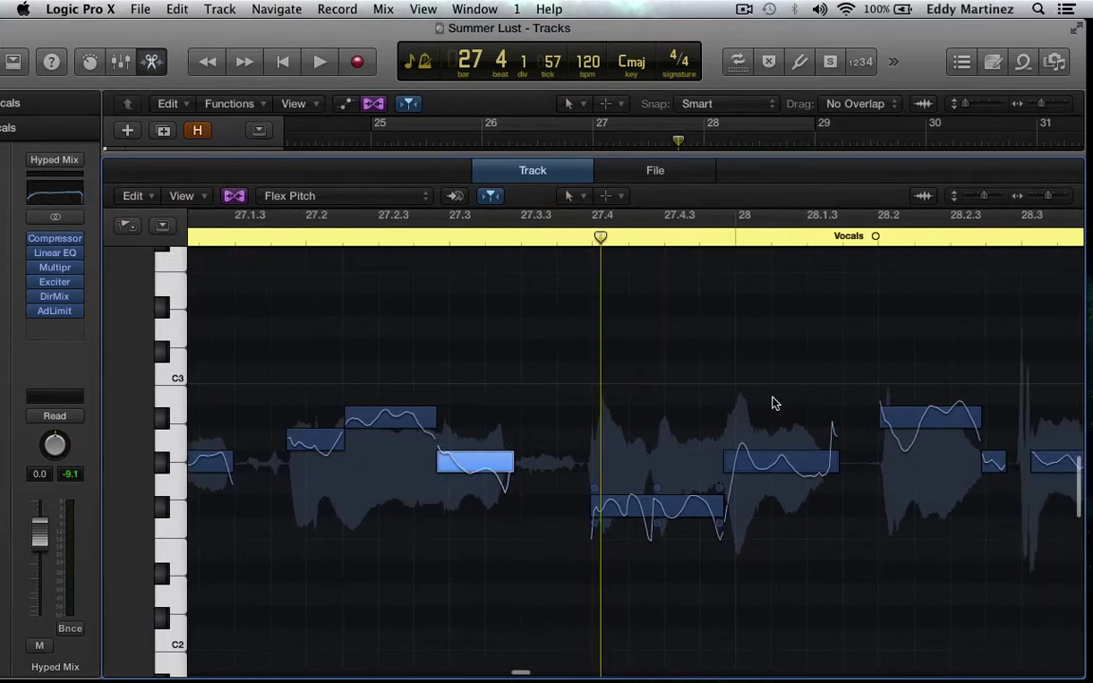
pyautogui.hscroll(6, 774, 404)
pyautogui.hscroll(-1, 774, 404)
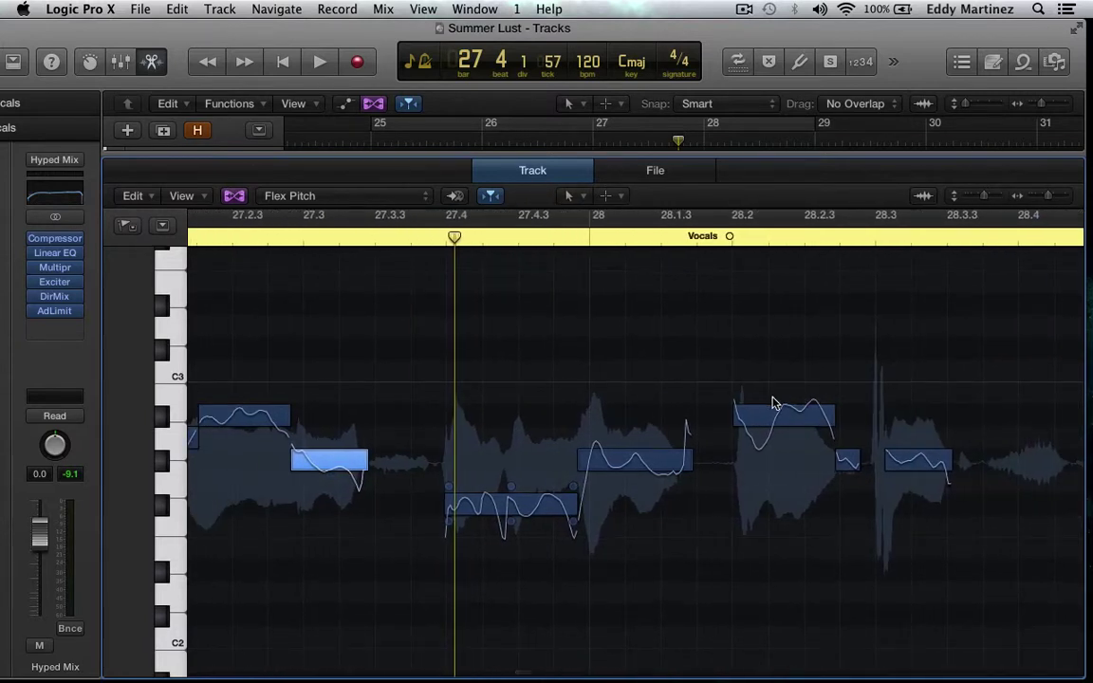
pyautogui.press('space')
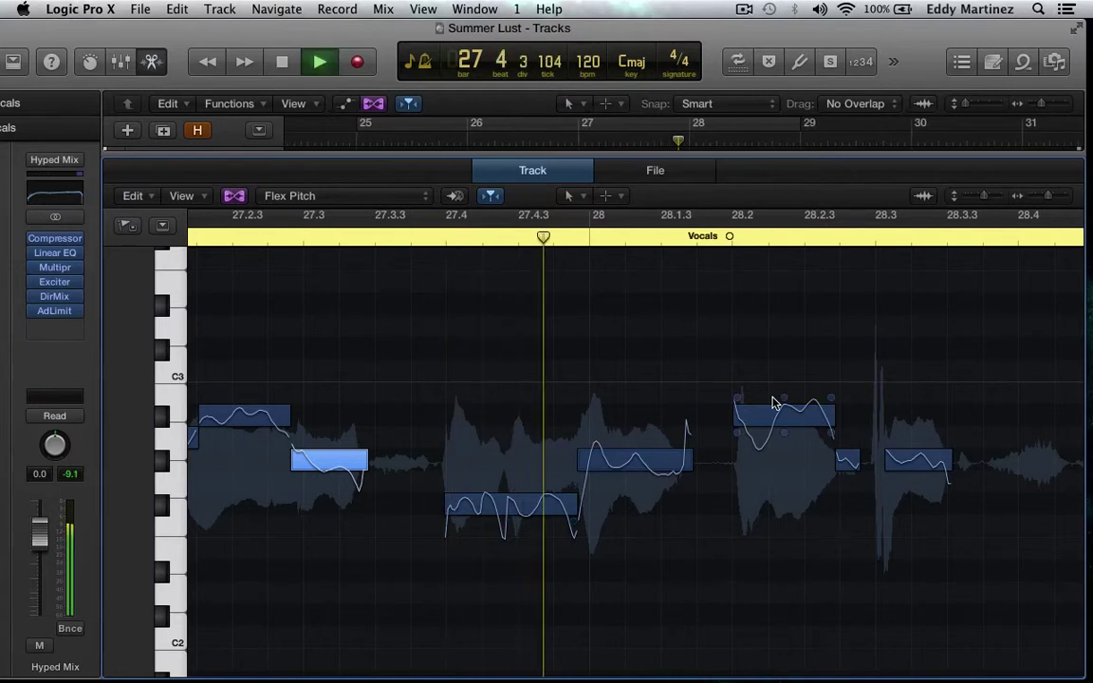
pyautogui.press('space')
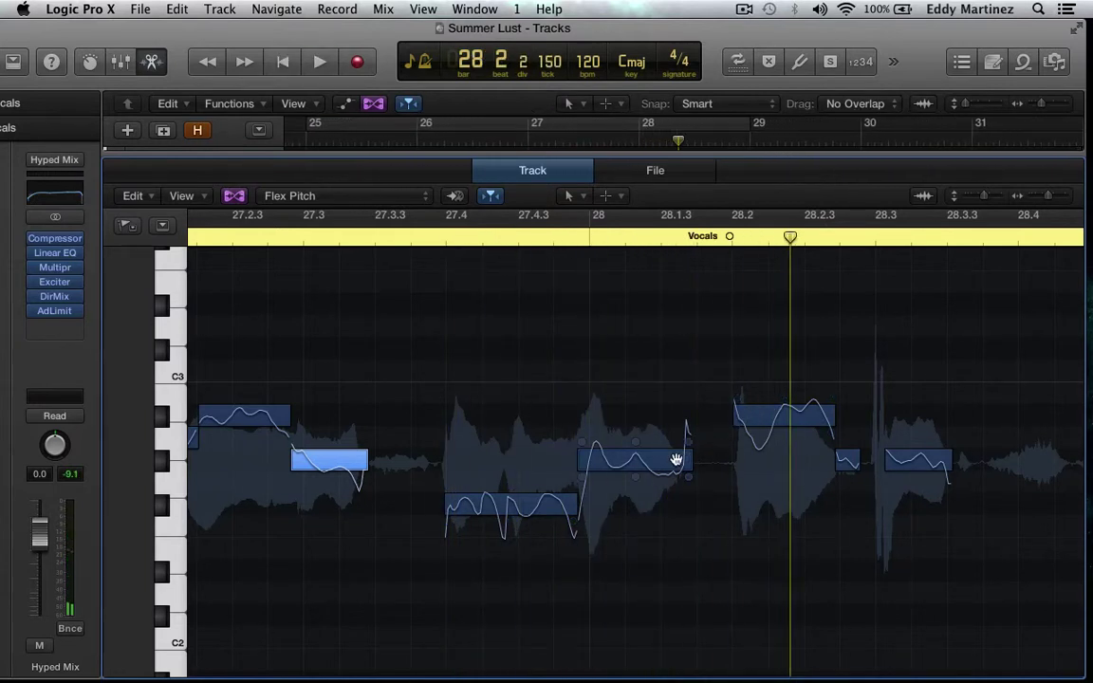
# - Raise the bar 28 vocal note a semitone to A2 and audition it from its start
pyautogui.moveTo(683, 459); pyautogui.dragTo(680, 439)
pyautogui.hotkey('shift', 'Return')
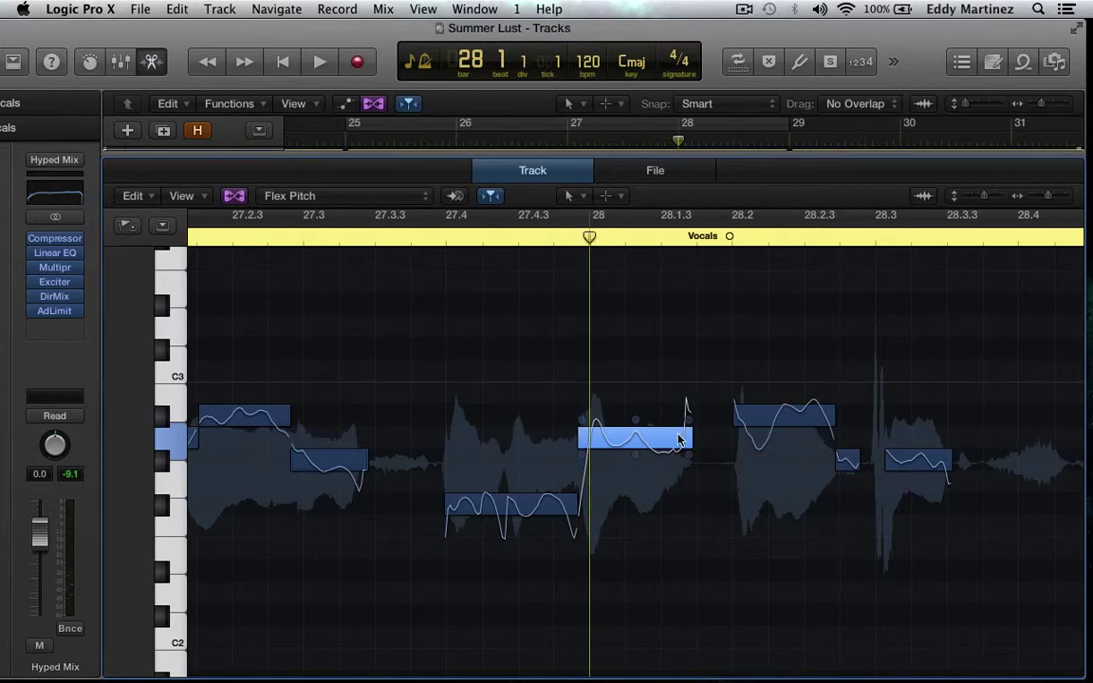
pyautogui.press('space')
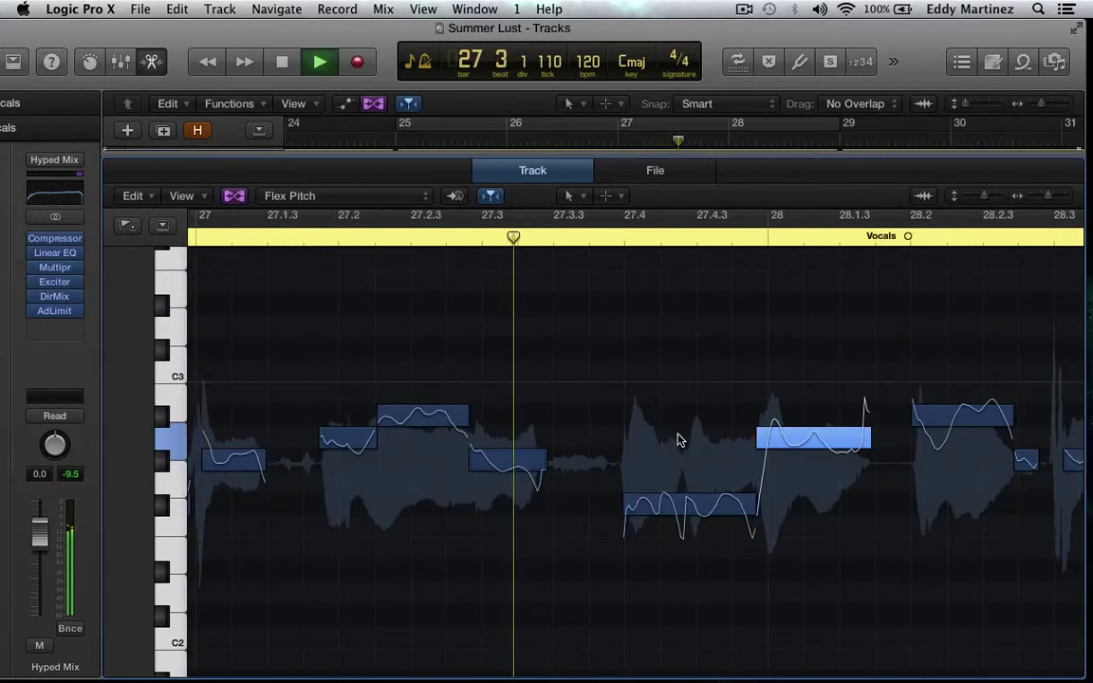
pyautogui.press('space')
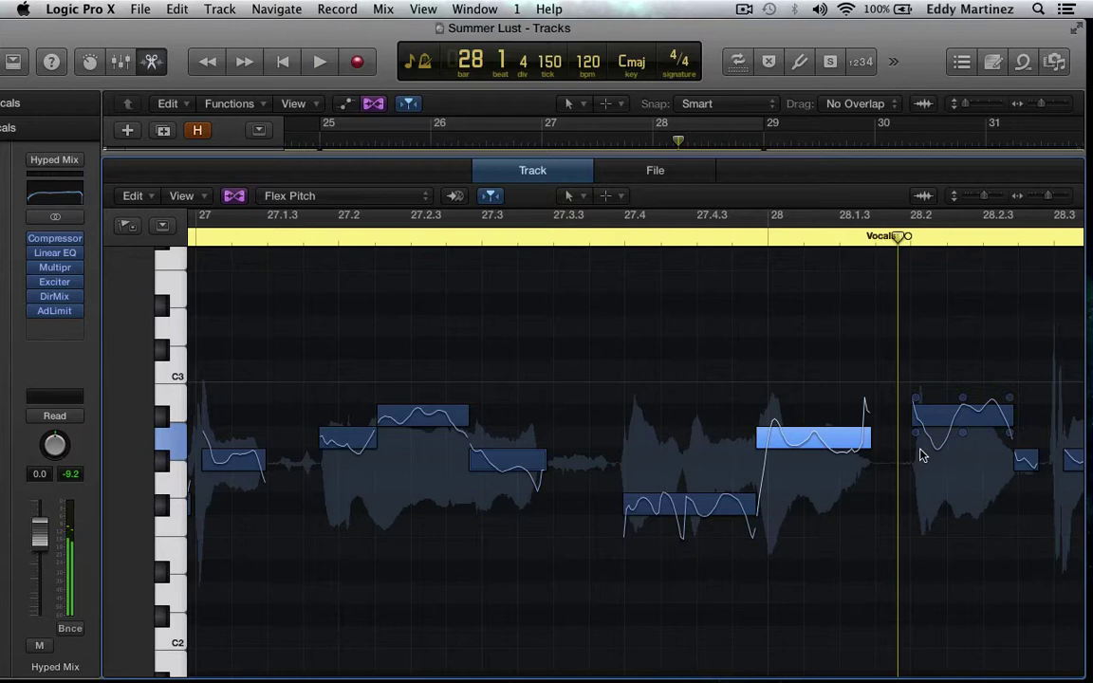
# - Lower the bar 28 note to G#2 and play it back to confirm
pyautogui.moveTo(824, 439); pyautogui.dragTo(824, 461)
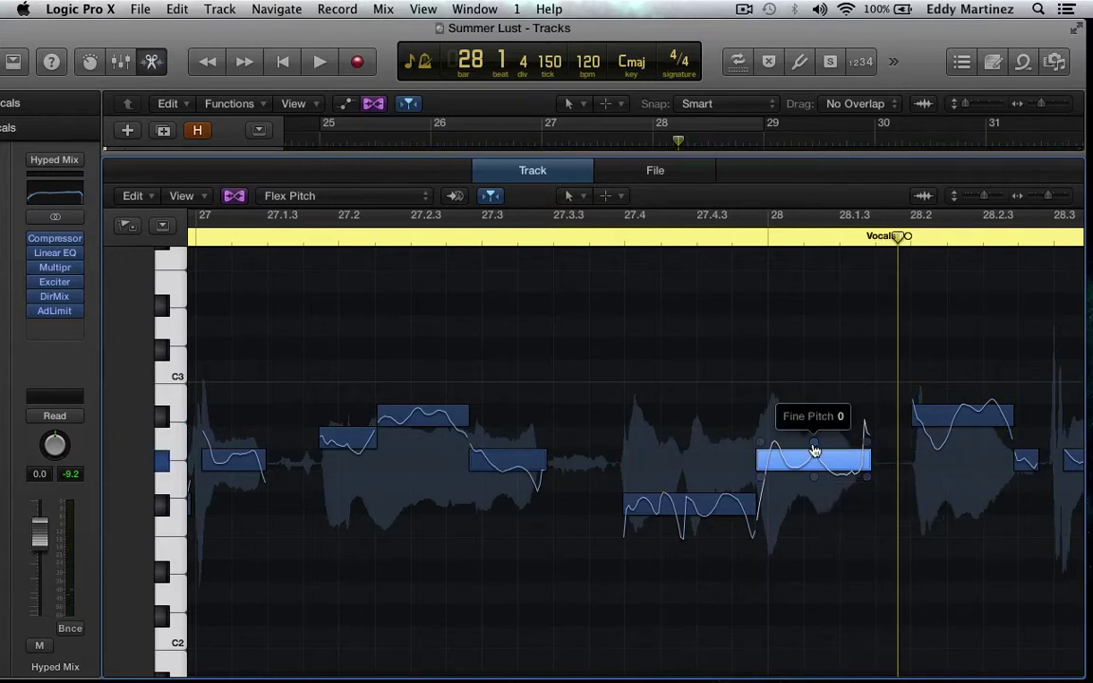
pyautogui.press('space')
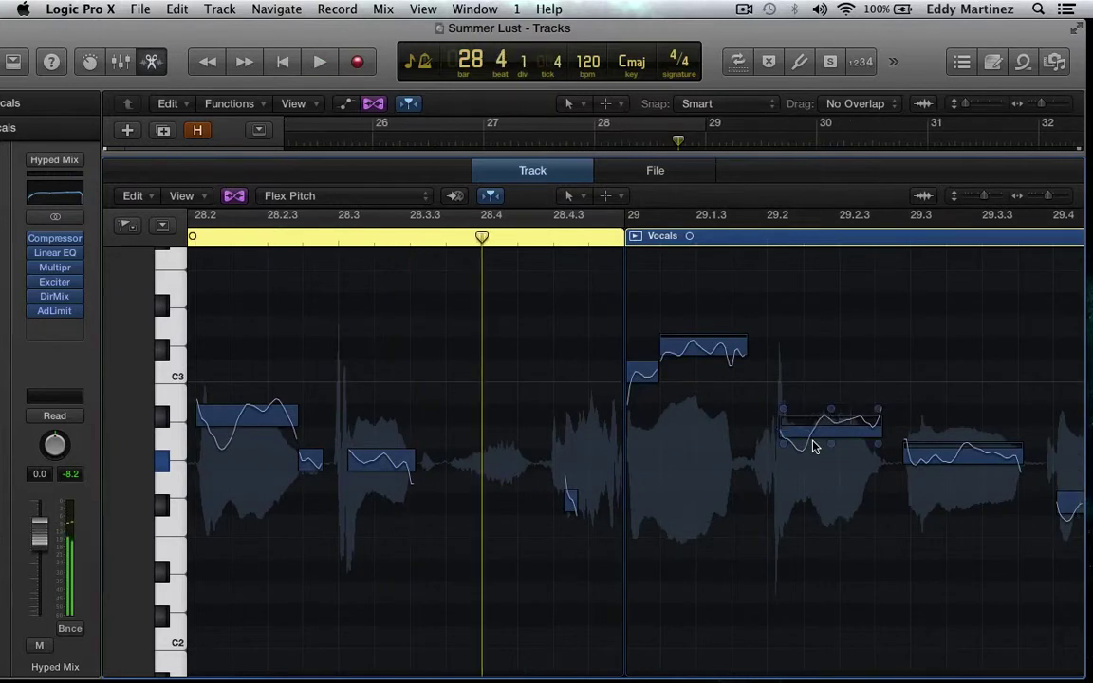
pyautogui.hscroll(-10, 606, 404)
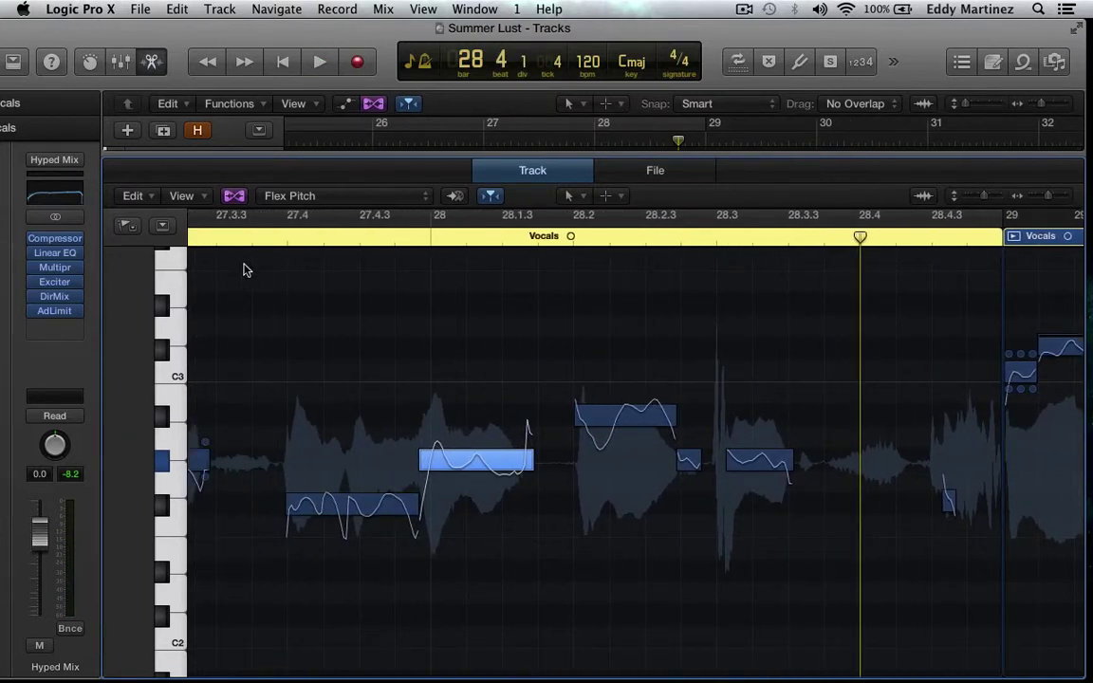
# - Close the Flex Pitch editor, unsolo the Vocals track, and play with all tracks
pyautogui.click(505, 175)
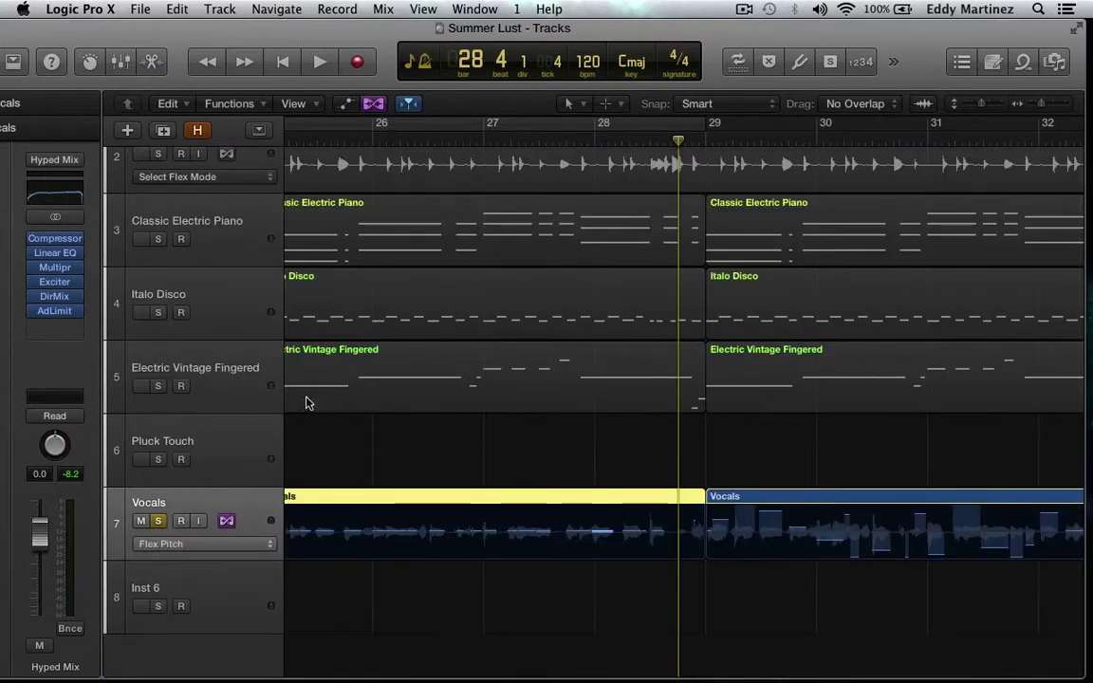
pyautogui.click(158, 521)
pyautogui.press('space')
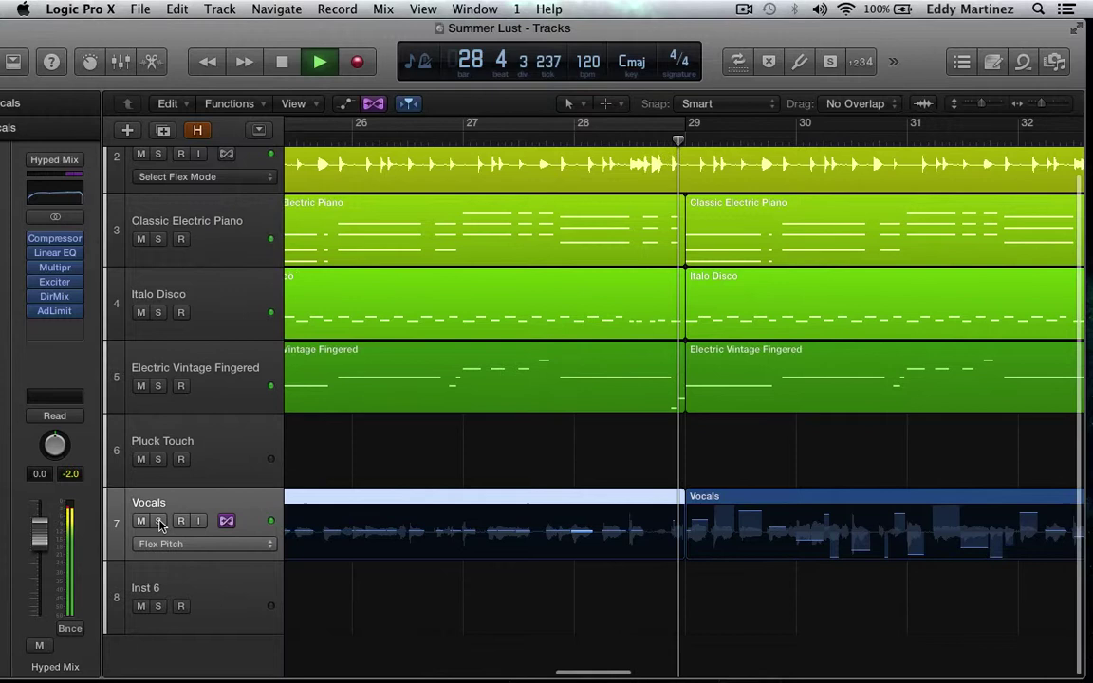
# - Rewind to bar 25 and cycle-play bars 25–29 over the Electric Vintage Fingered region
pyautogui.press(',')
pyautogui.press(',')
pyautogui.press(',')
pyautogui.press(',')
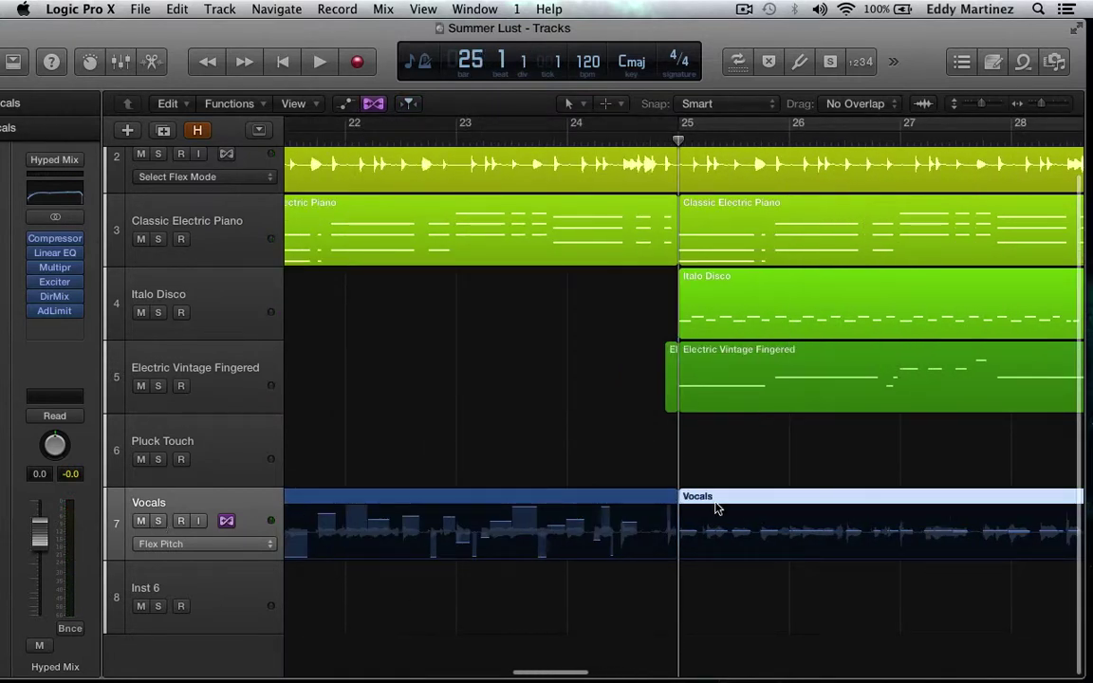
pyautogui.click(794, 357)
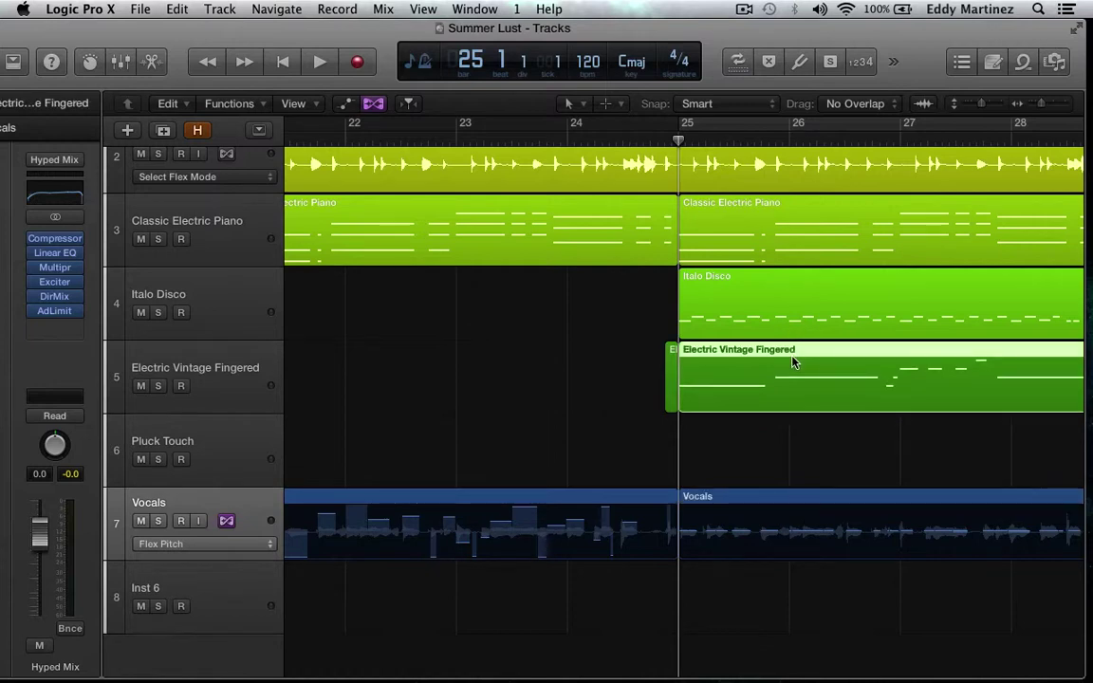
pyautogui.click(739, 61)
pyautogui.press('space')
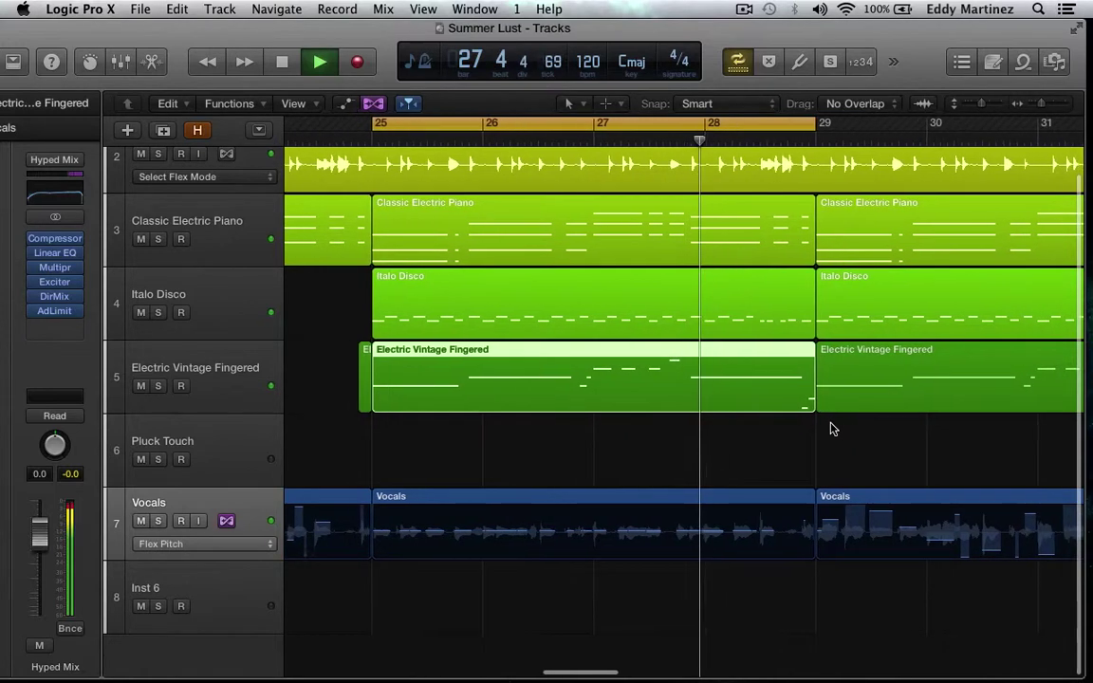
pyautogui.press('space')
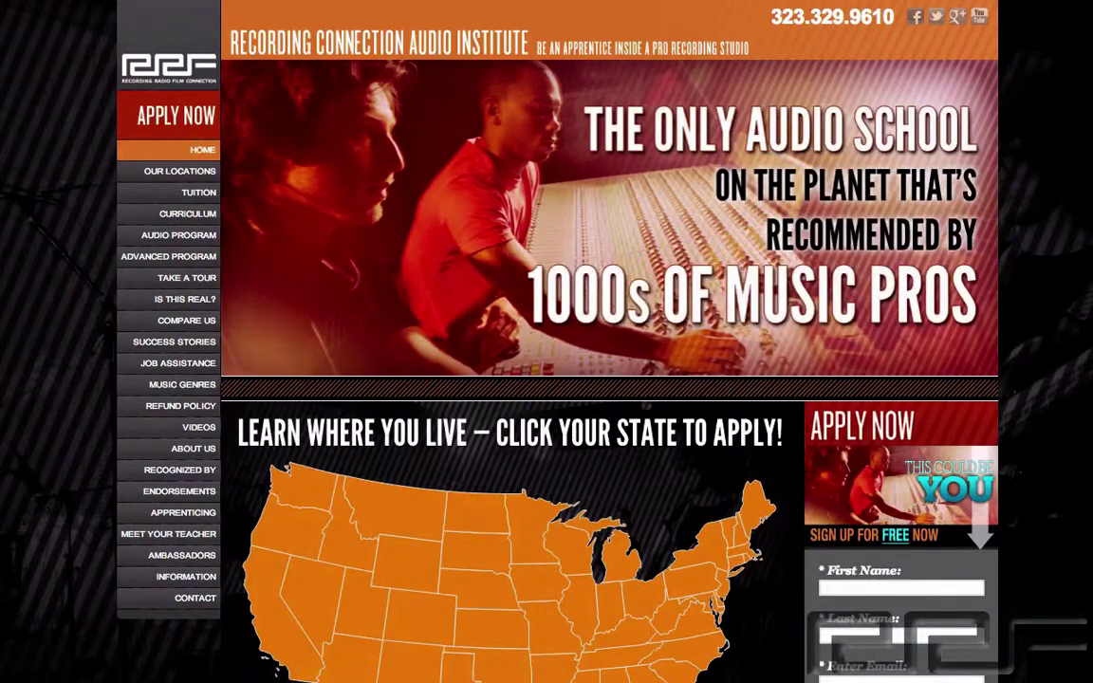
# - From the sidebar, go to the Success Stories page and then the Endorsements page
pyautogui.scroll(-5, 547, 342)
pyautogui.scroll(5, 547, 342)
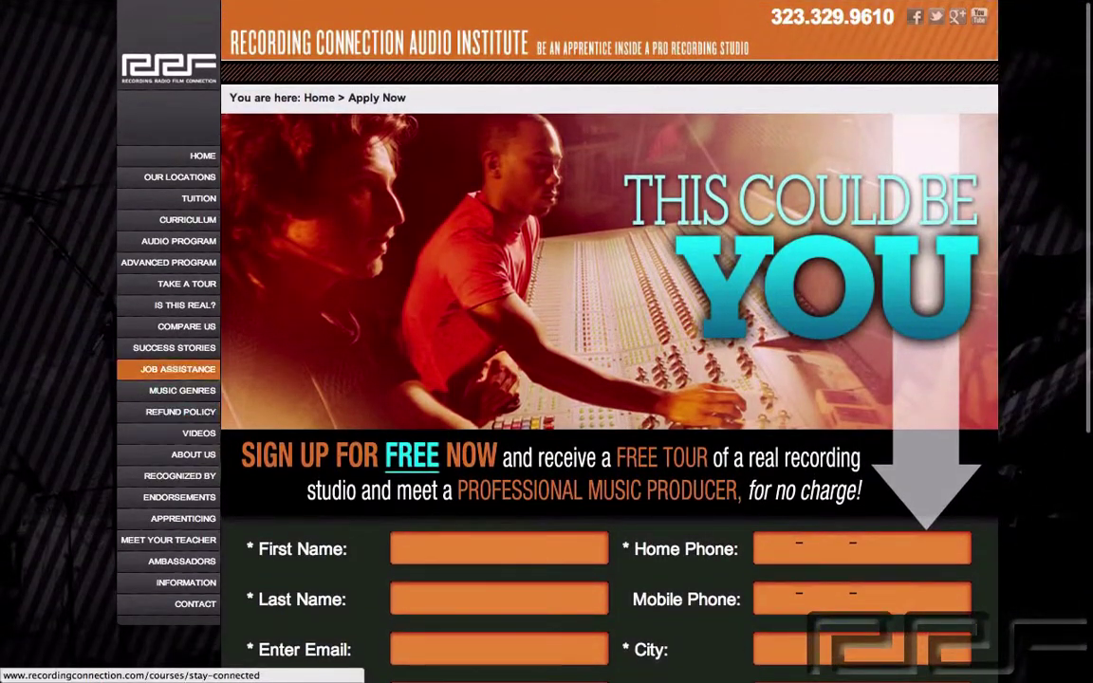
pyautogui.click(174, 347)
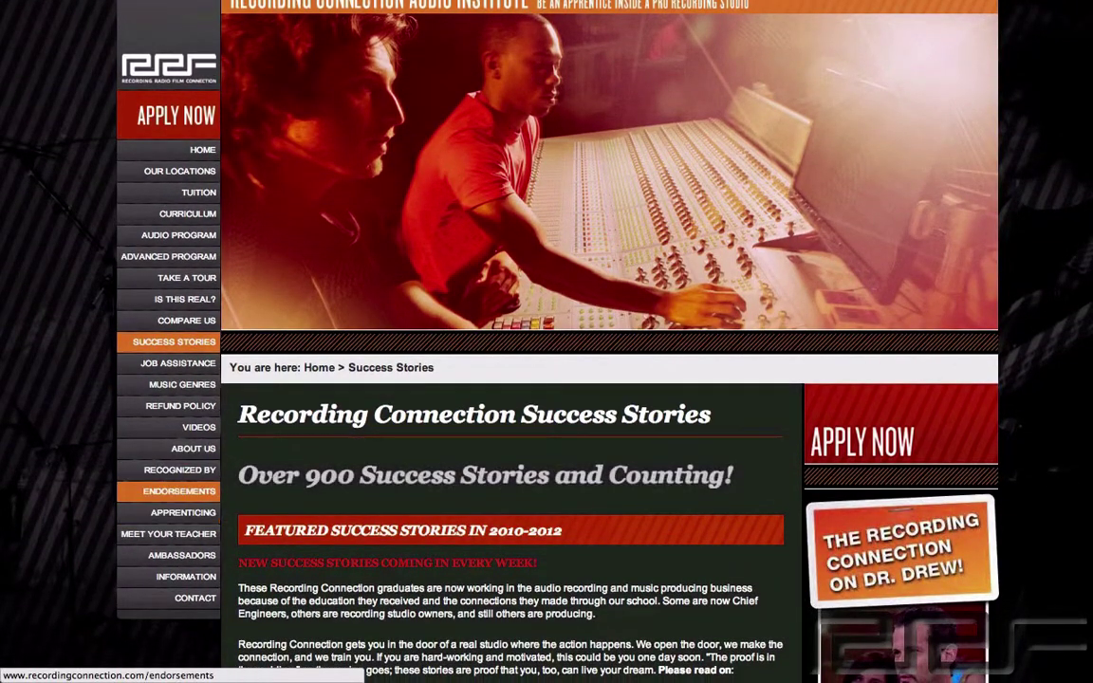
pyautogui.click(179, 491)
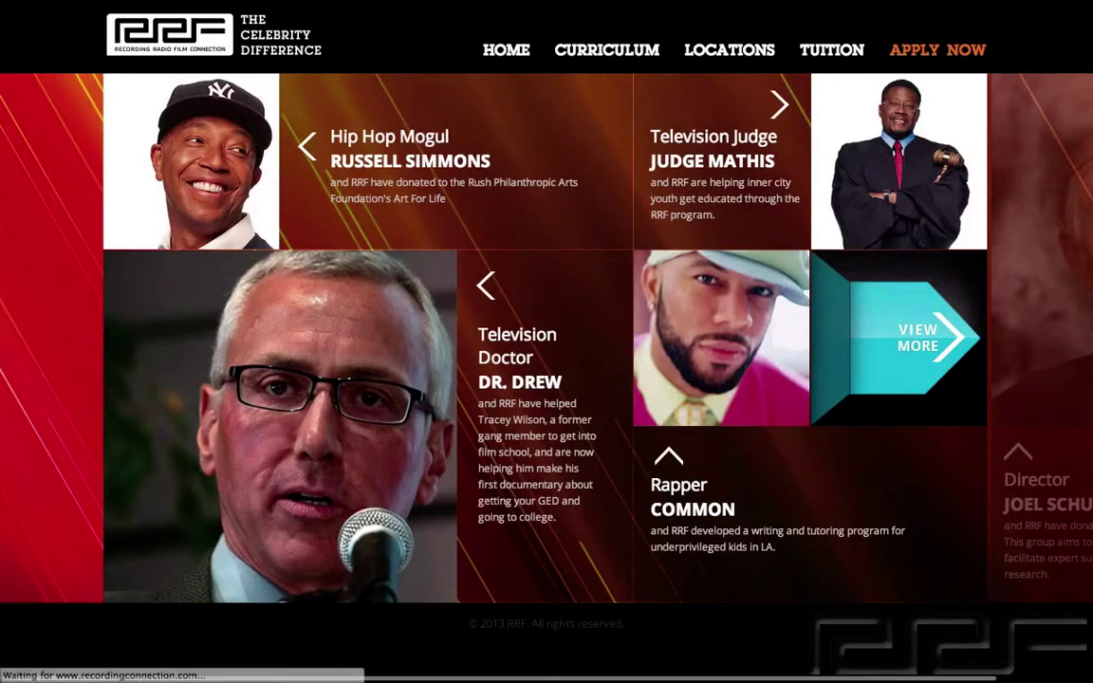